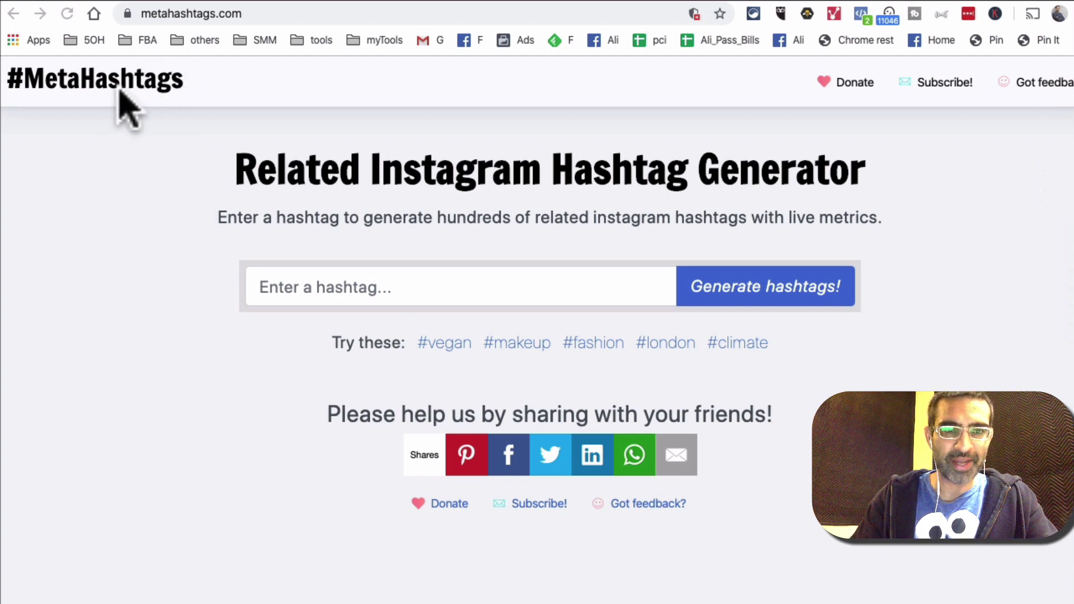
# Reload the MetaHashtags generator page and highlight the word 'Related' in its heading.
pyautogui.click(143, 84)
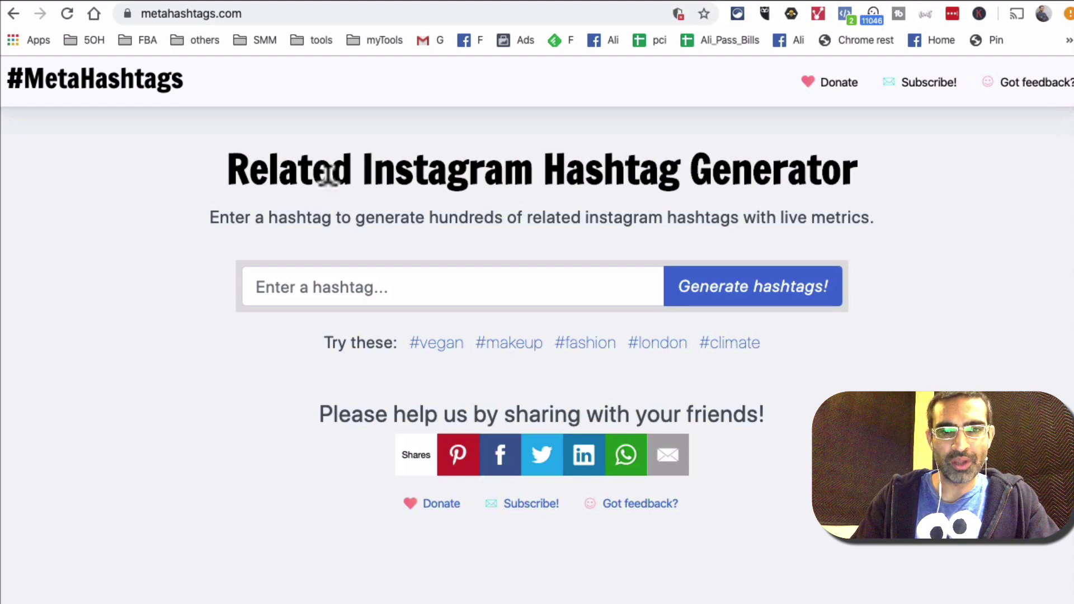
pyautogui.moveTo(229, 162); pyautogui.dragTo(347, 155)
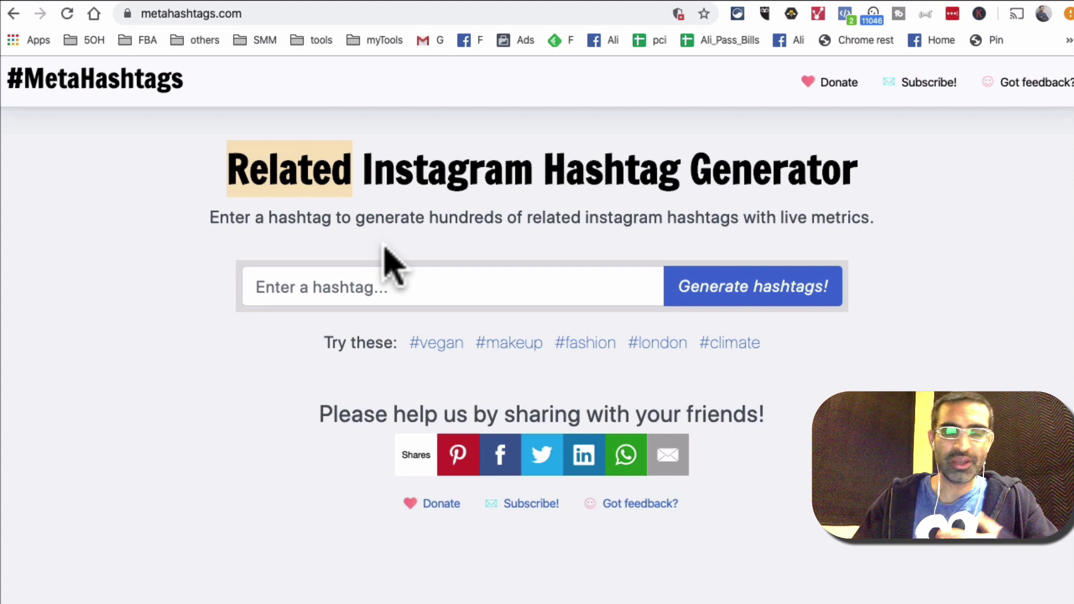
# Search Display Purposes for #socialmedia.
pyautogui.click(808, 7)
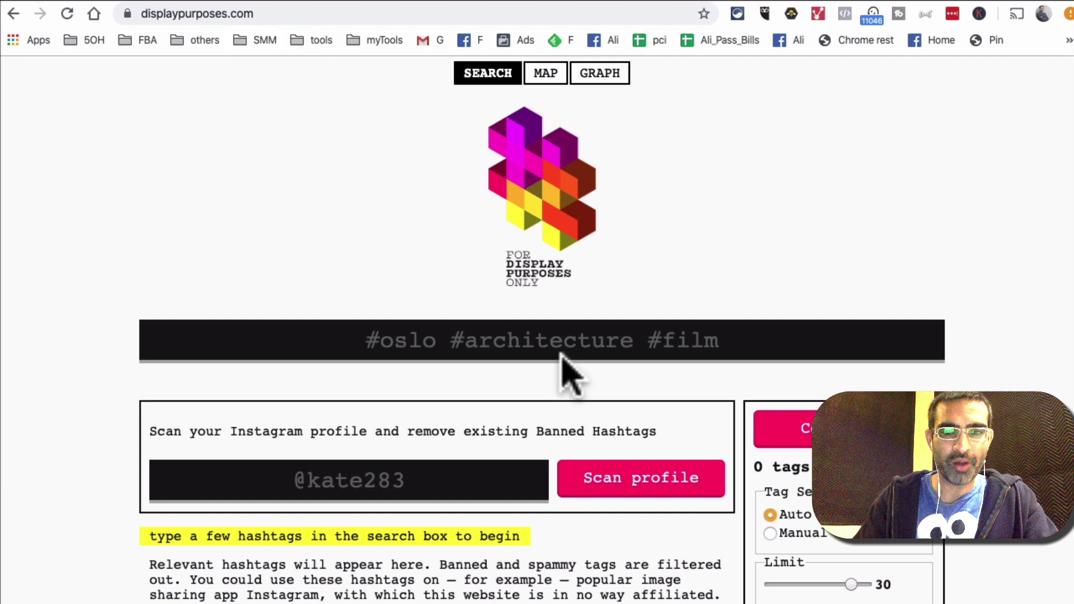
pyautogui.click(561, 330)
pyautogui.write('#')
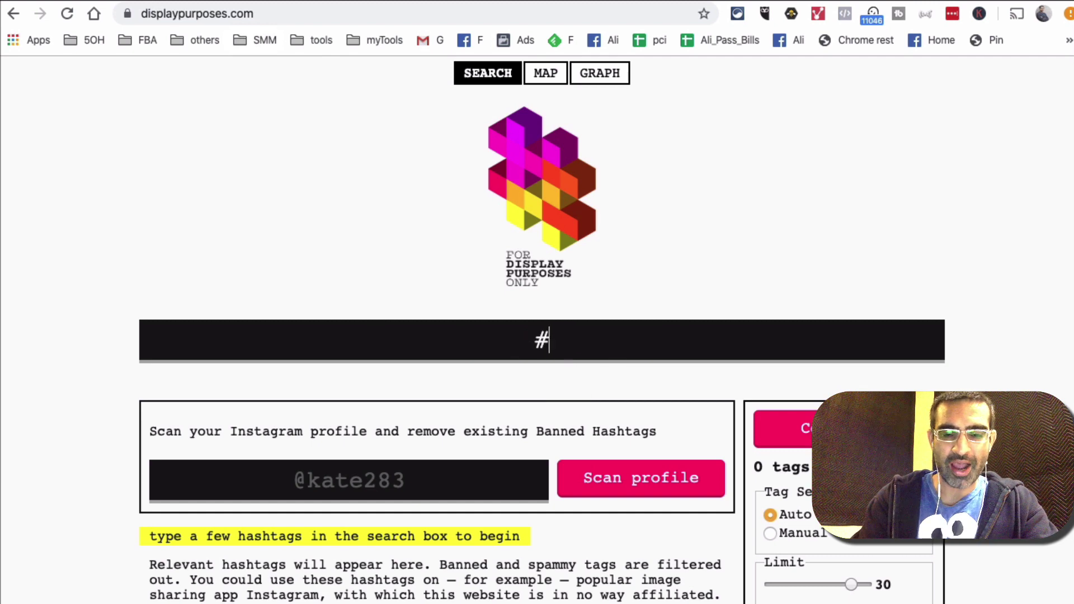
pyautogui.write('socialmedia')
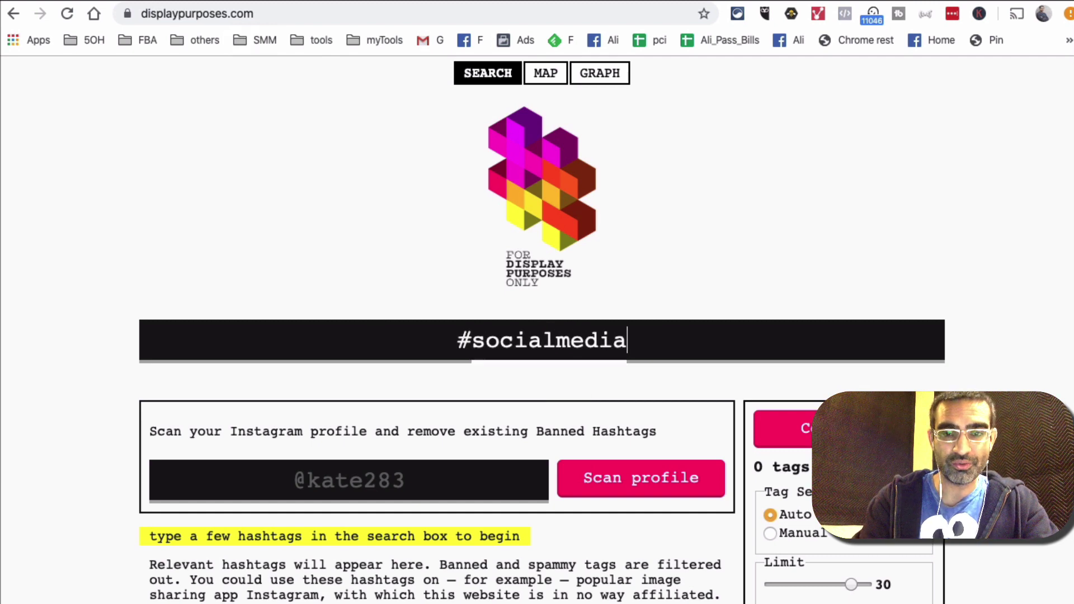
# Select the block of 30 suggested related hashtags, then clear the selection.
pyautogui.scroll(-2, 559, 313)
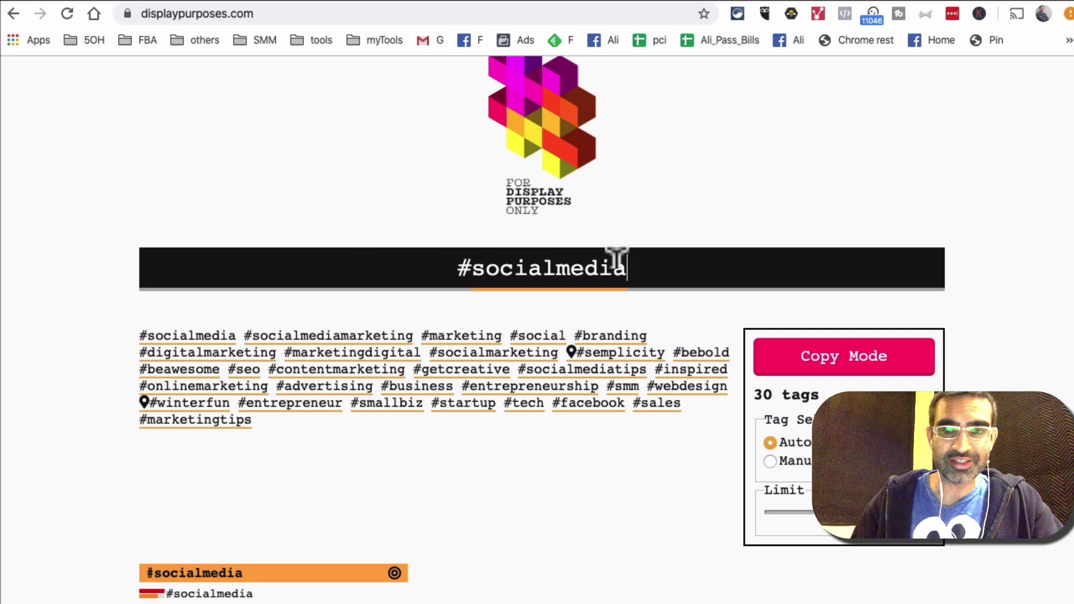
pyautogui.moveTo(211, 395); pyautogui.dragTo(120, 311)
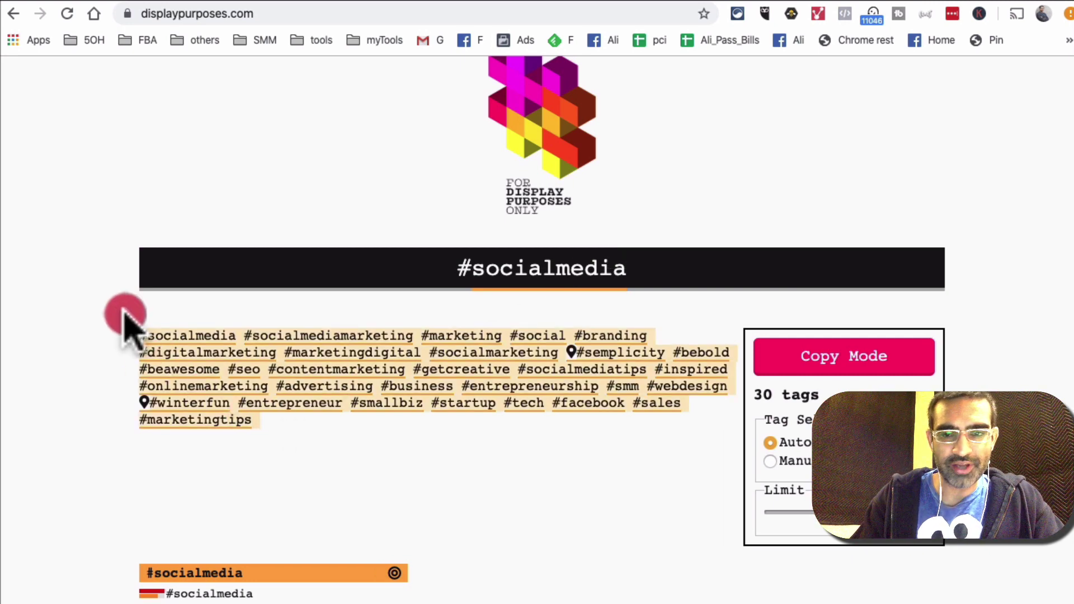
pyautogui.scroll(-2, 484, 462)
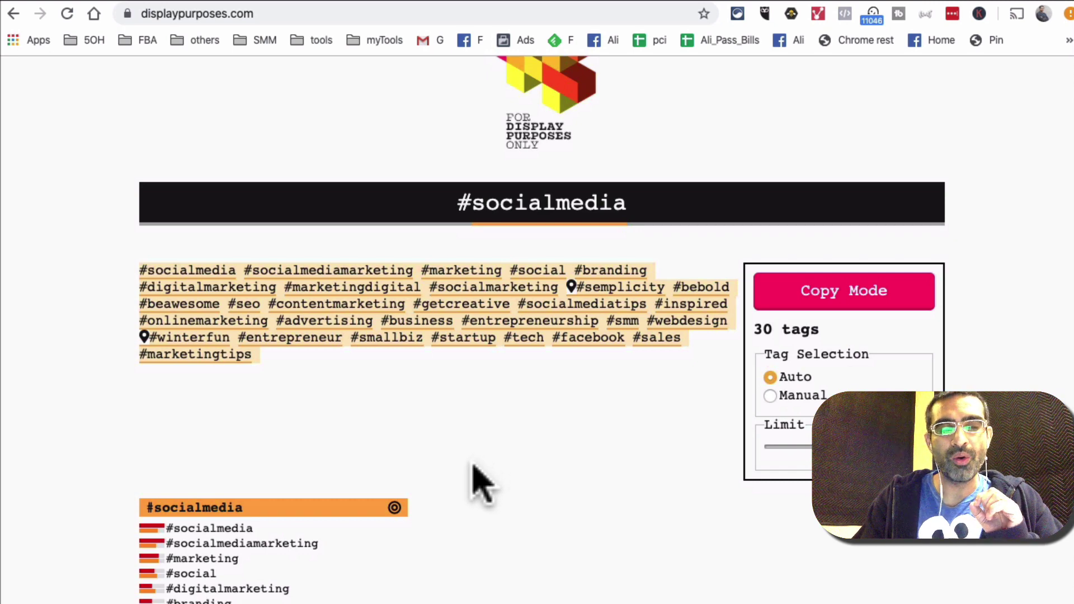
pyautogui.click(258, 344)
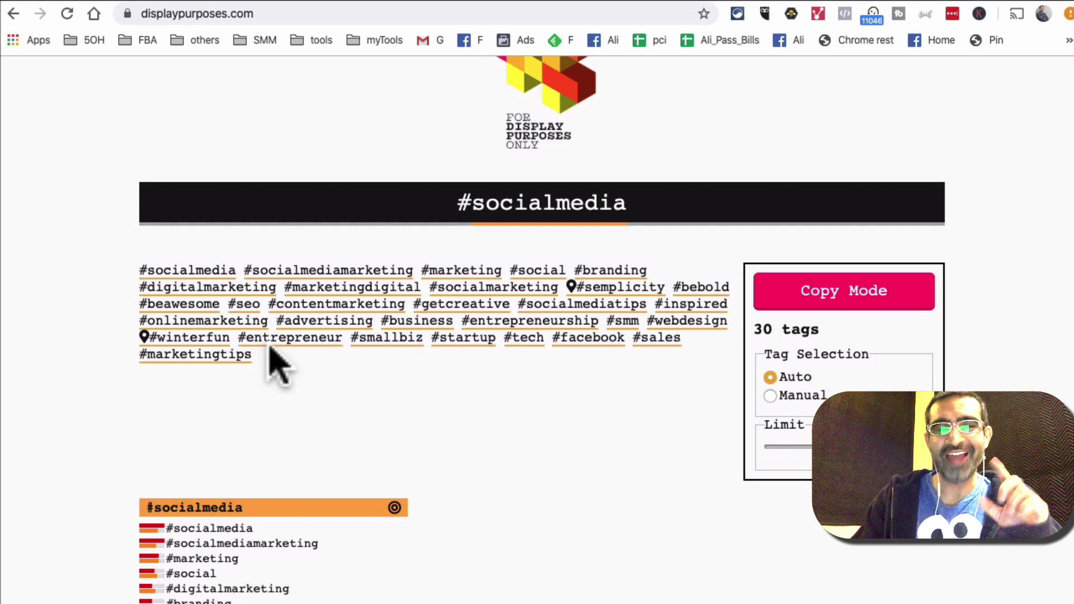
# Generate MetaHashtags results for 'socialmedia', listing #socialmediamarketing (9.6M posts) and #marketing.
pyautogui.click(962, 0)
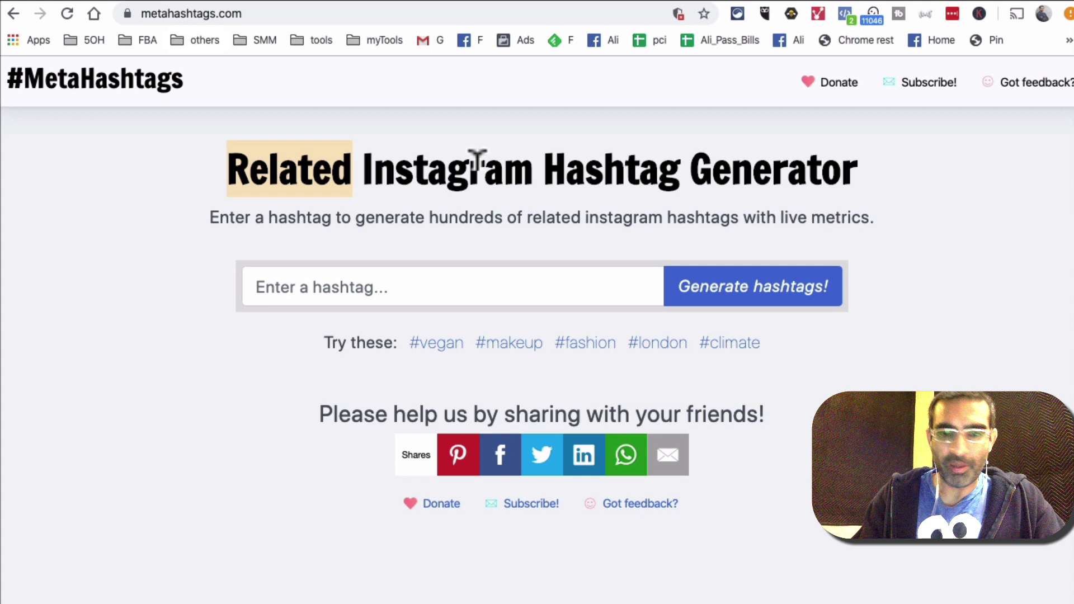
pyautogui.click(537, 268)
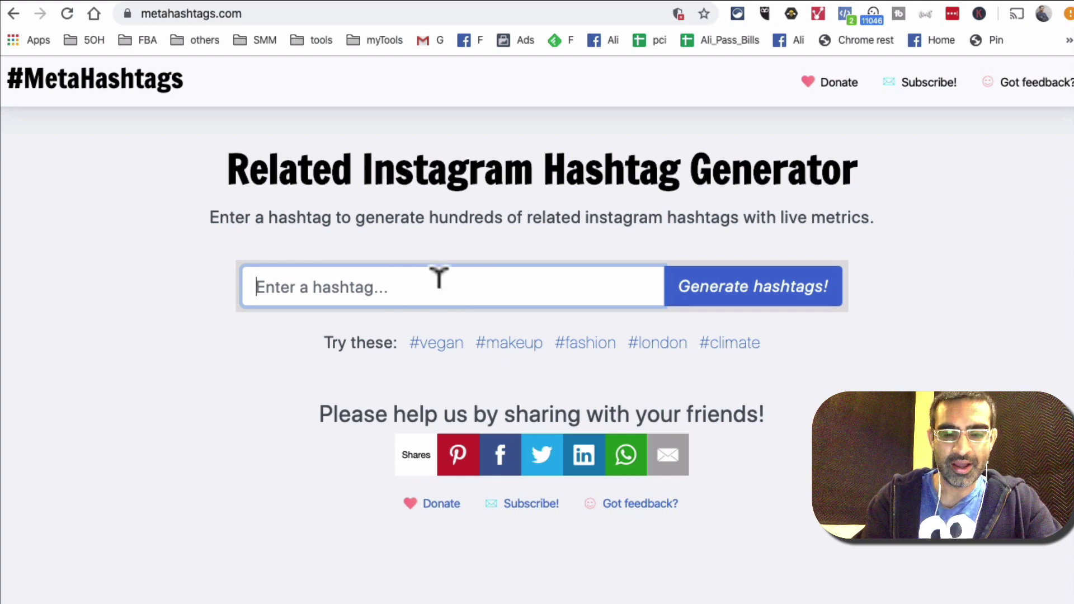
pyautogui.write('socialmedia')
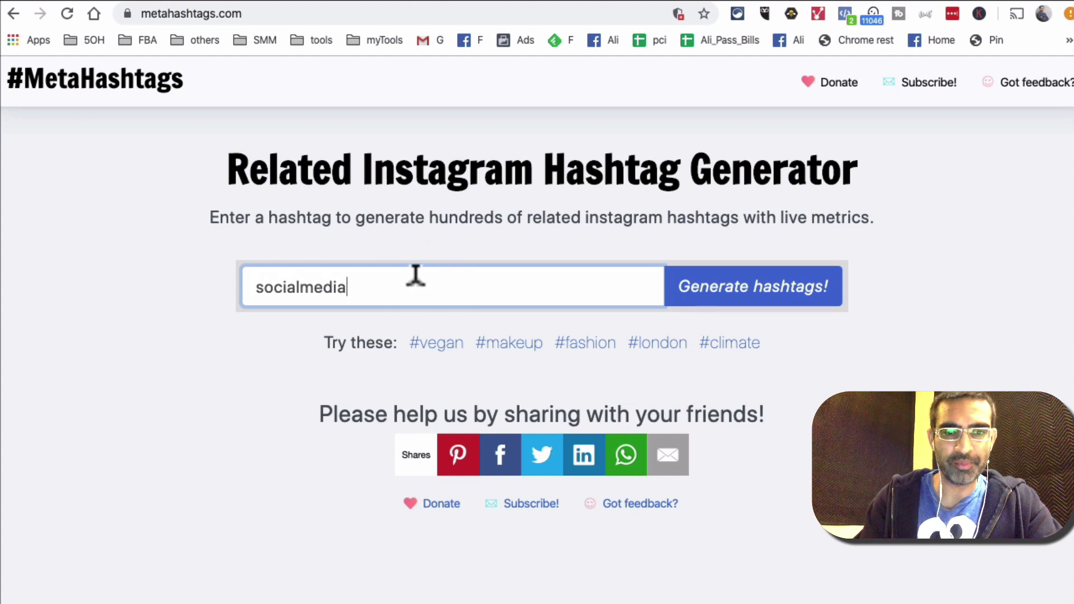
pyautogui.click(765, 298)
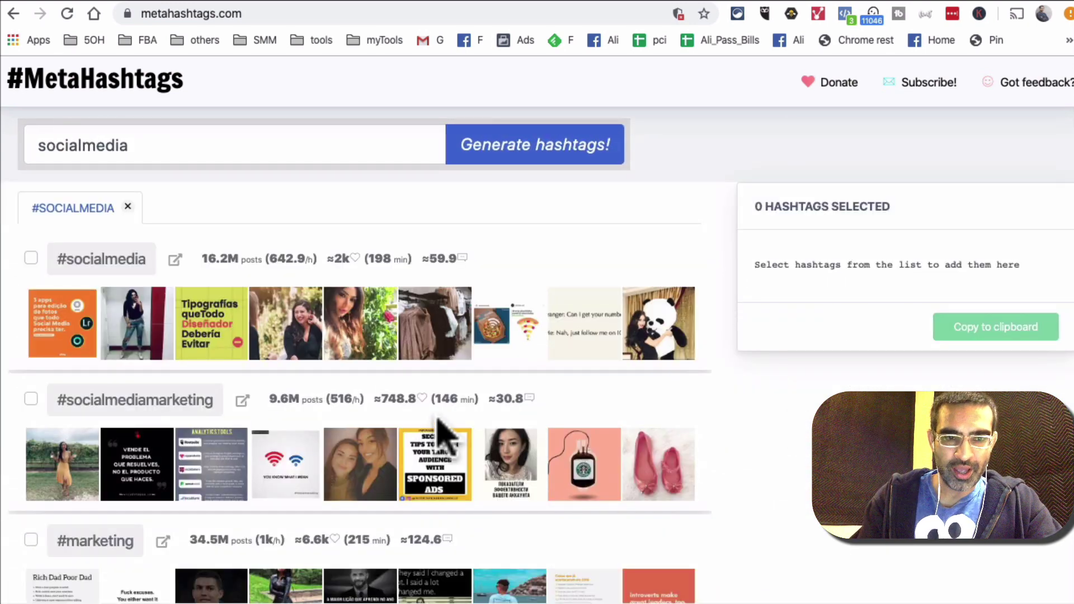
pyautogui.scroll(3, 439, 432)
pyautogui.hscroll(-2, 439, 432)
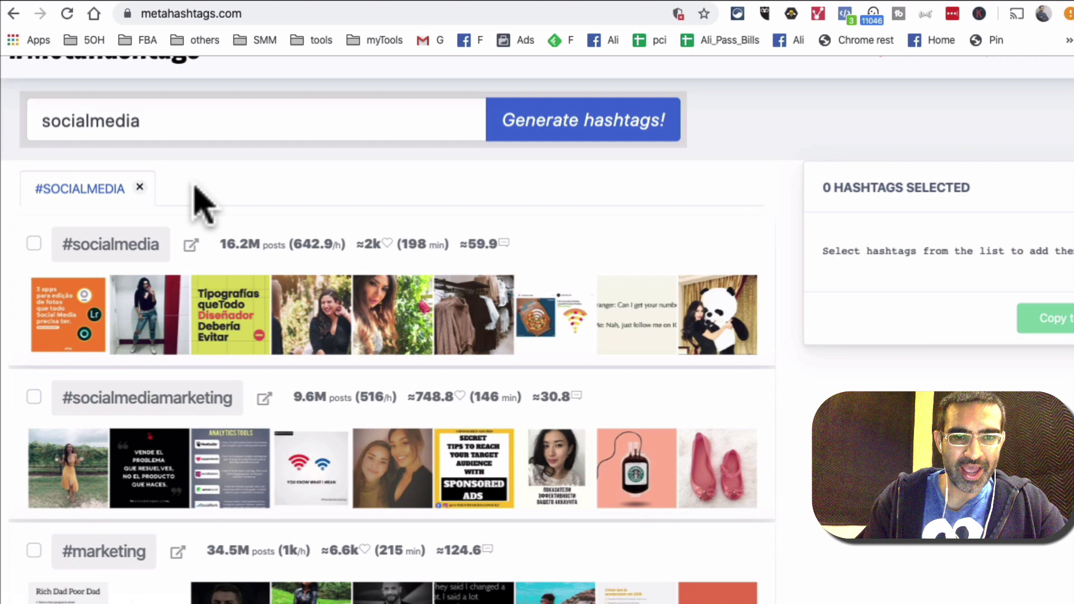
pyautogui.scroll(-1, 441, 367)
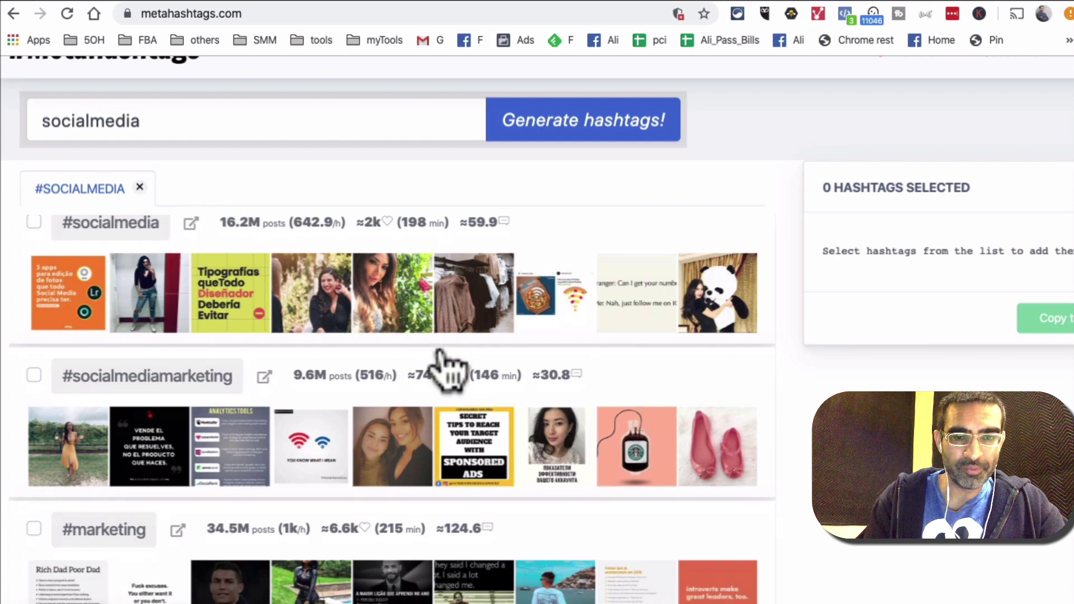
pyautogui.scroll(1, 442, 366)
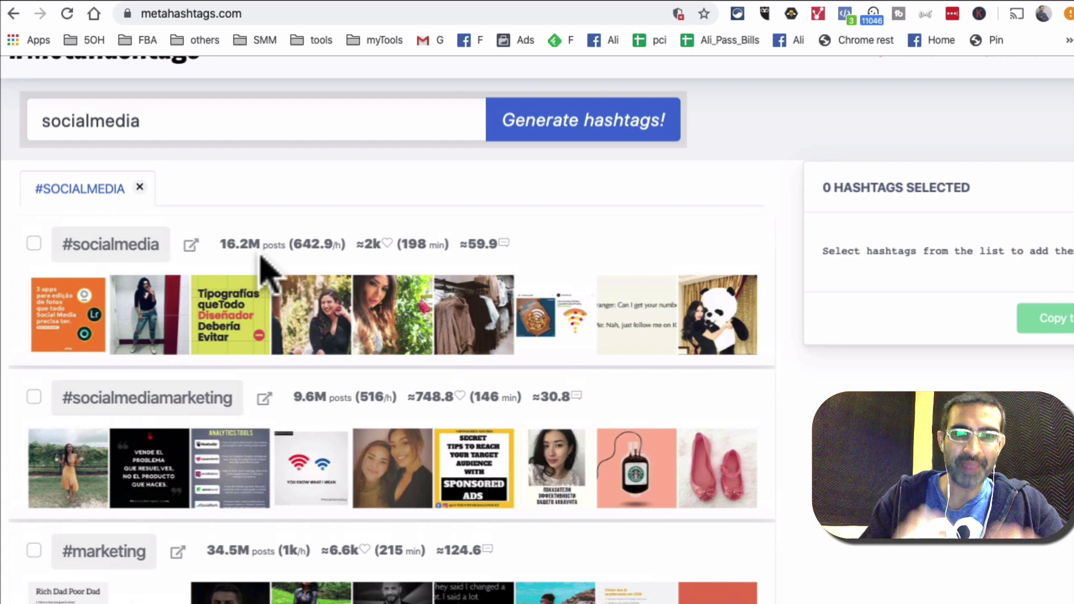
pyautogui.scroll(3, 261, 255)
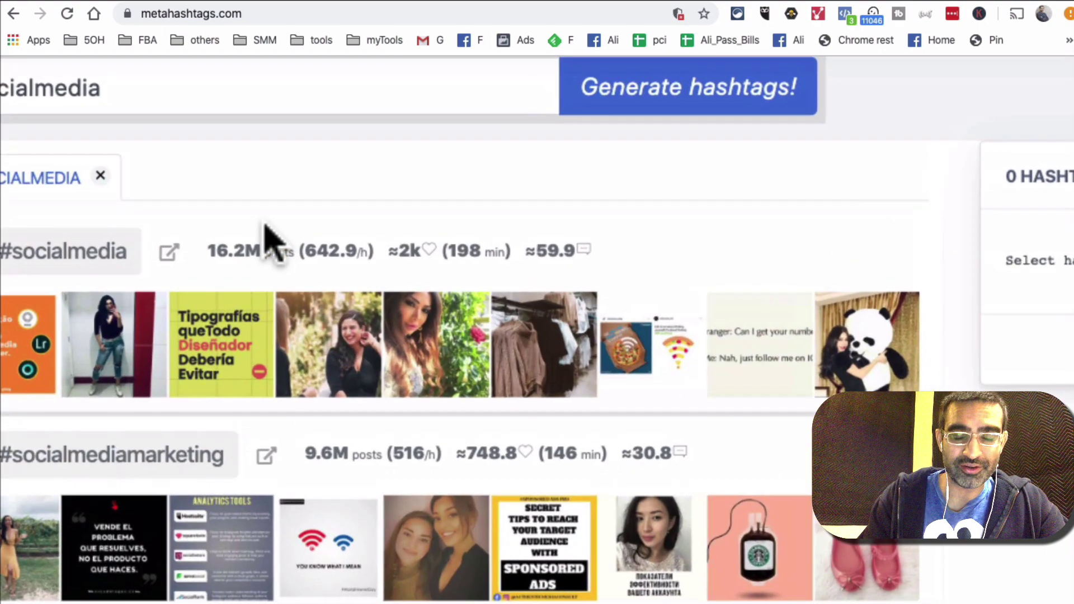
pyautogui.scroll(-3, 271, 240)
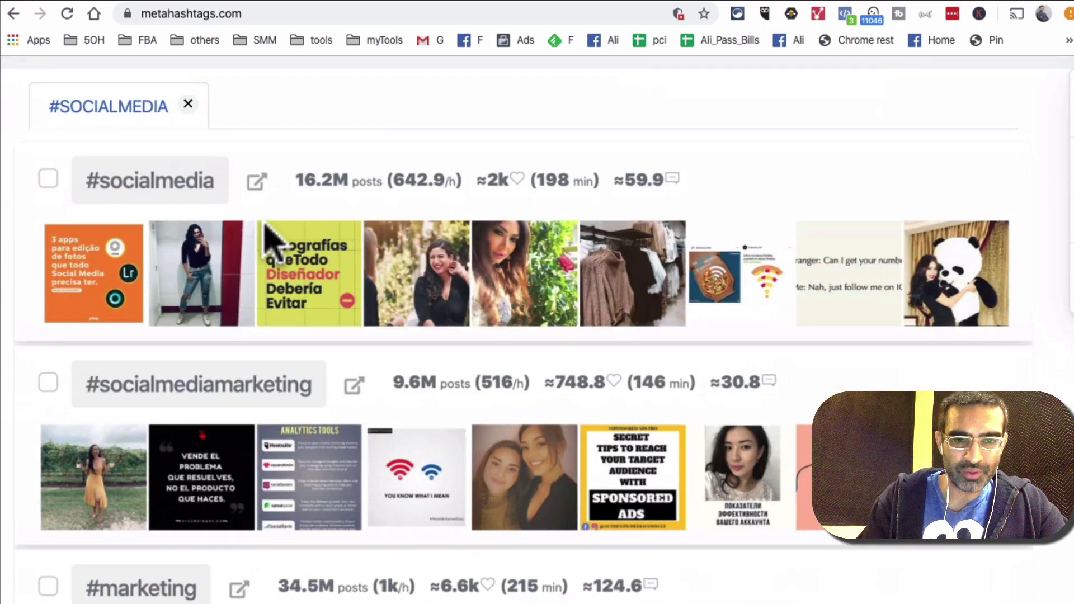
pyautogui.scroll(-1, 268, 243)
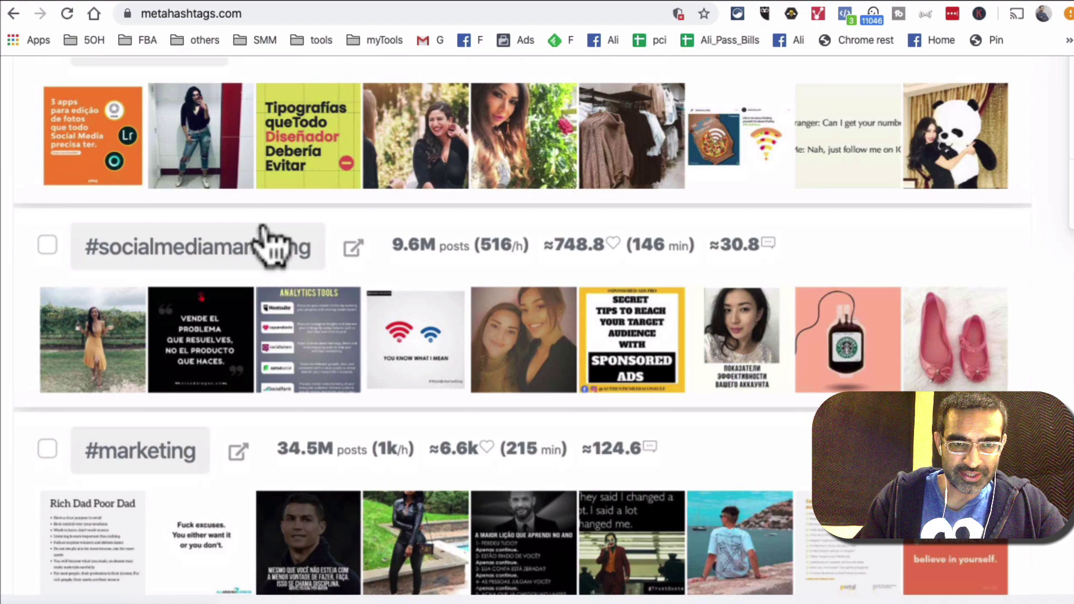
pyautogui.scroll(4, 268, 241)
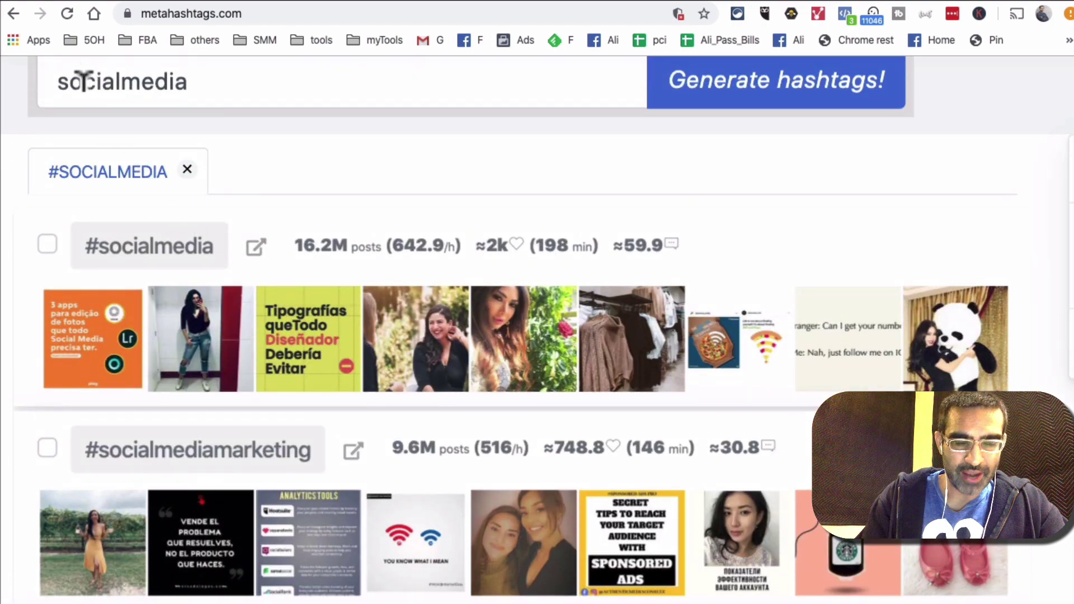
pyautogui.scroll(-1, 293, 314)
pyautogui.scroll(-4, 289, 312)
pyautogui.scroll(1, 288, 308)
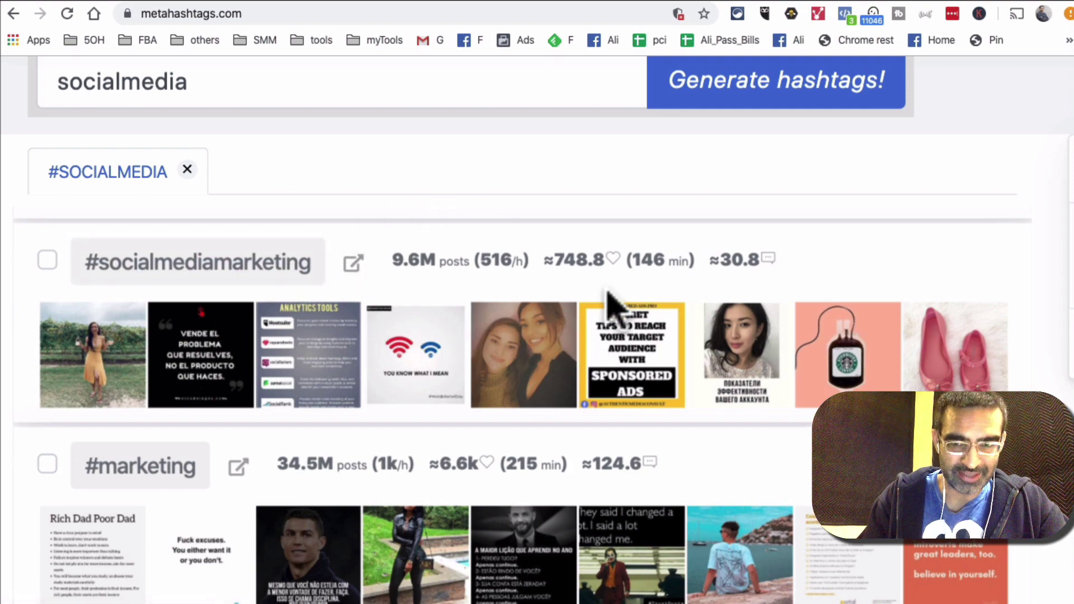
pyautogui.scroll(3, 609, 293)
pyautogui.scroll(-4, 642, 300)
pyautogui.scroll(1, 611, 307)
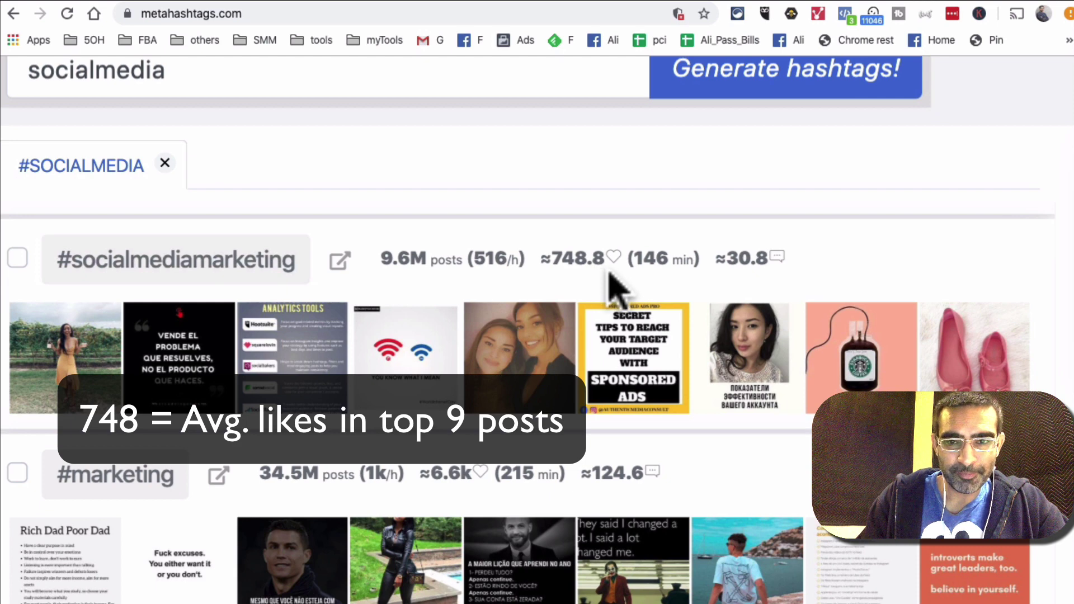
pyautogui.scroll(2, 664, 279)
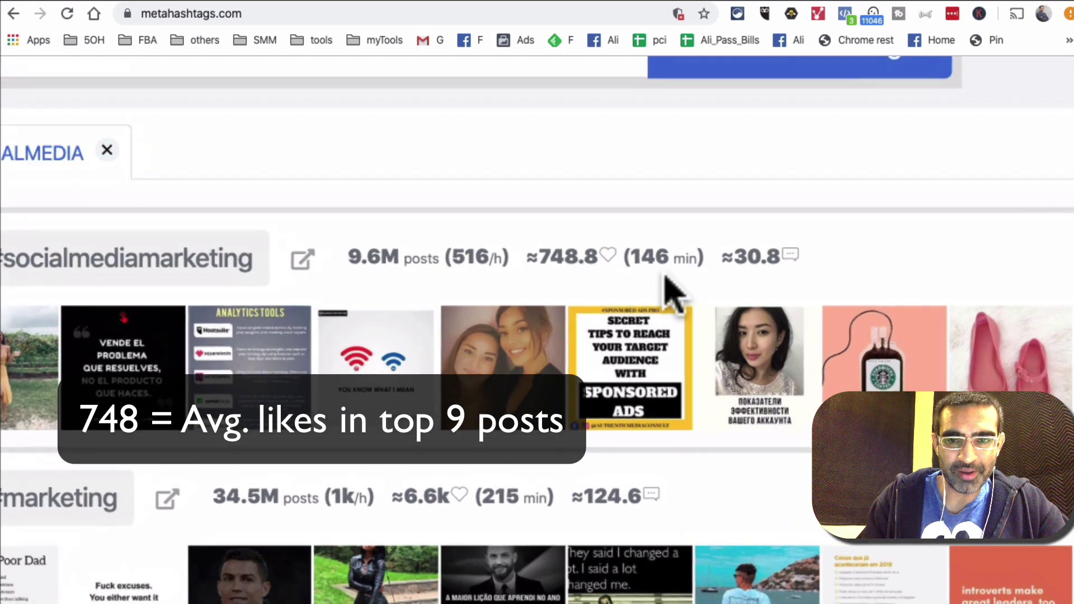
pyautogui.scroll(1, 674, 290)
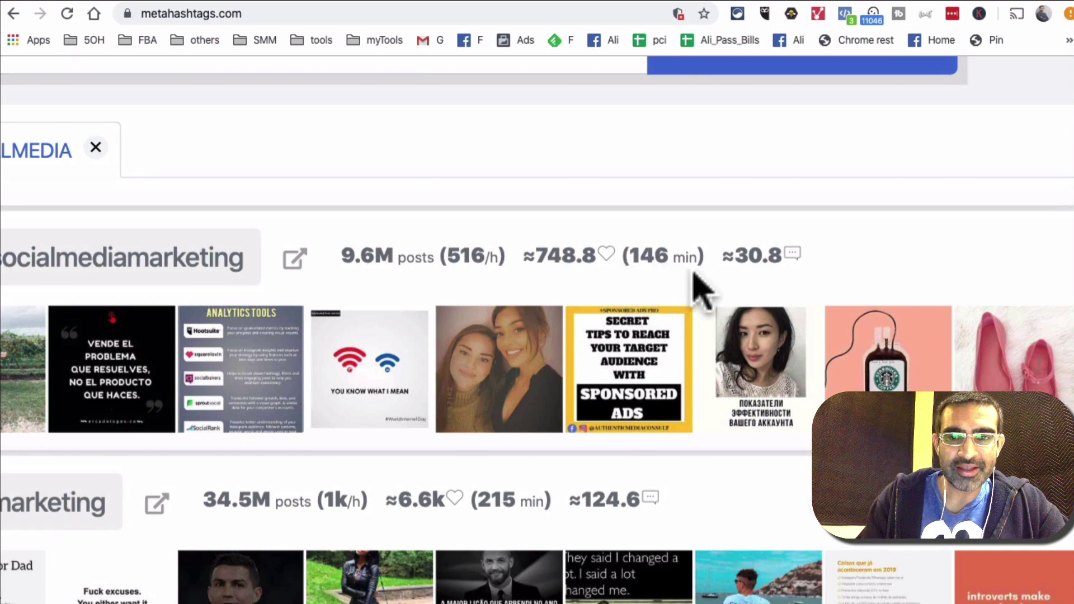
pyautogui.scroll(-3, 689, 288)
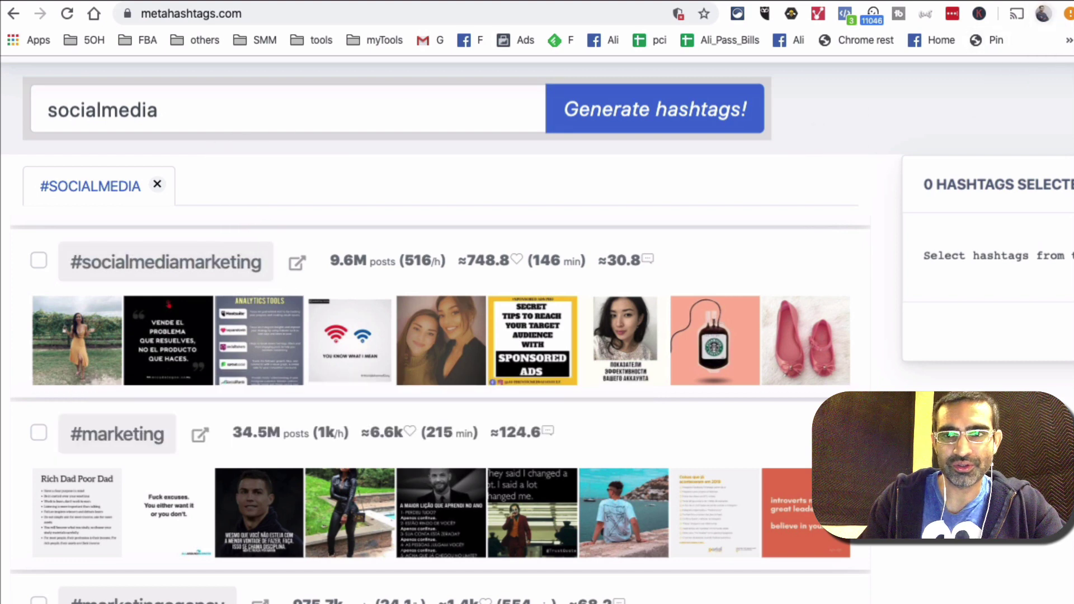
# Load Instagram in a new browser tab and go to the account's profile page.
pyautogui.press('super+t')
pyautogui.write('ins')
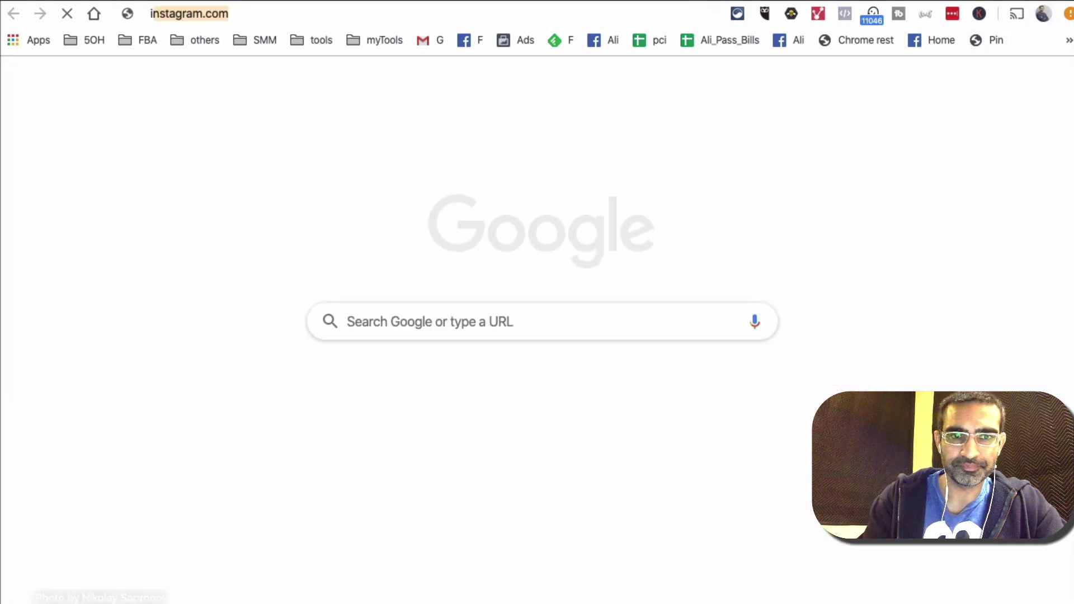
pyautogui.press('Return')
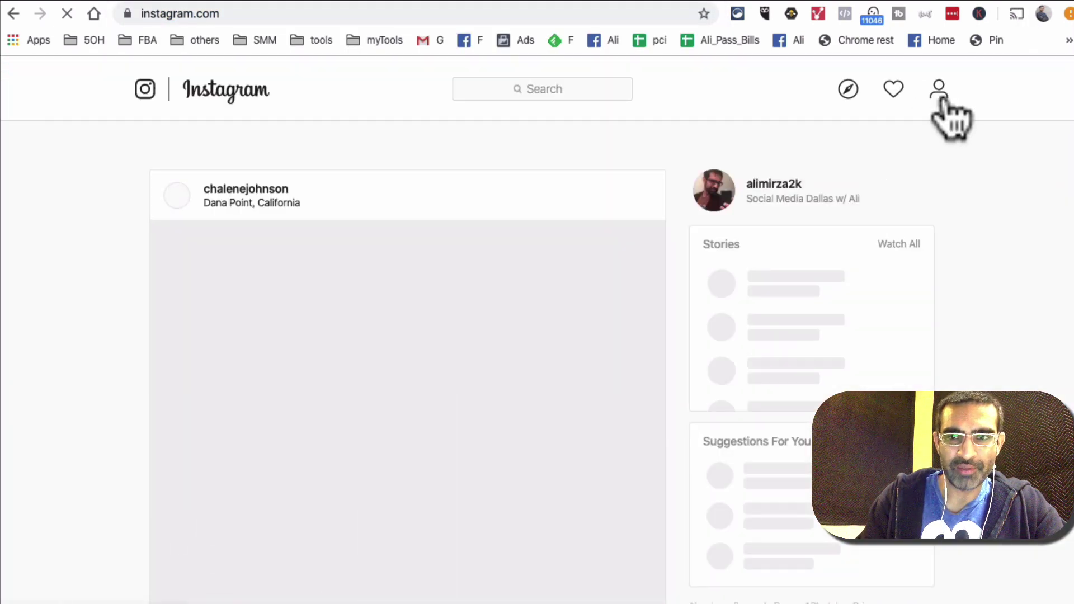
pyautogui.click(939, 94)
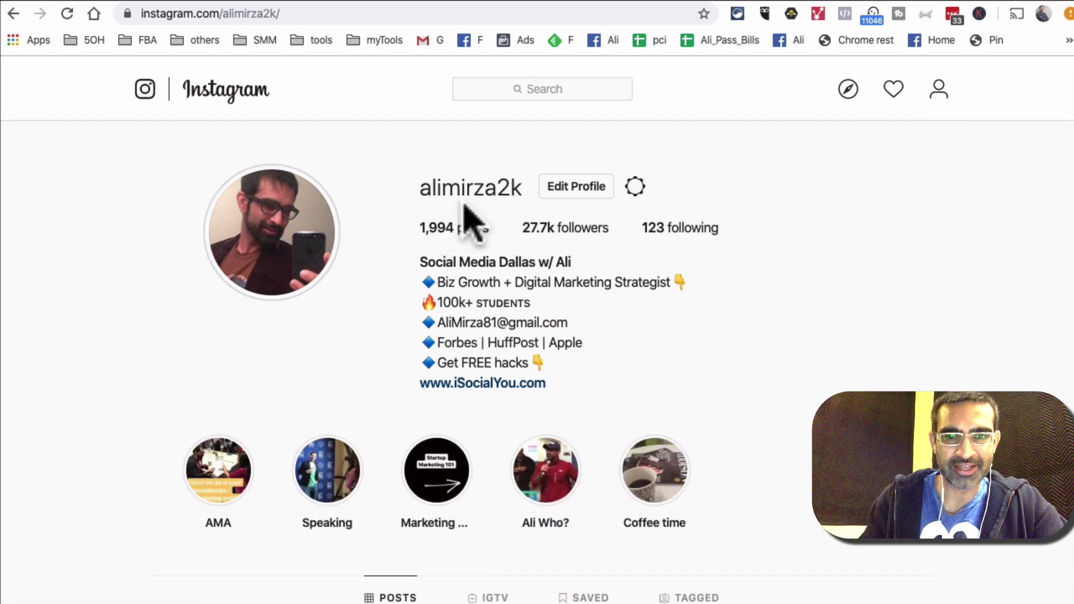
# Open the #socialmediamarketing tag page and scroll down to the Most recent posts heading.
pyautogui.click(523, 89)
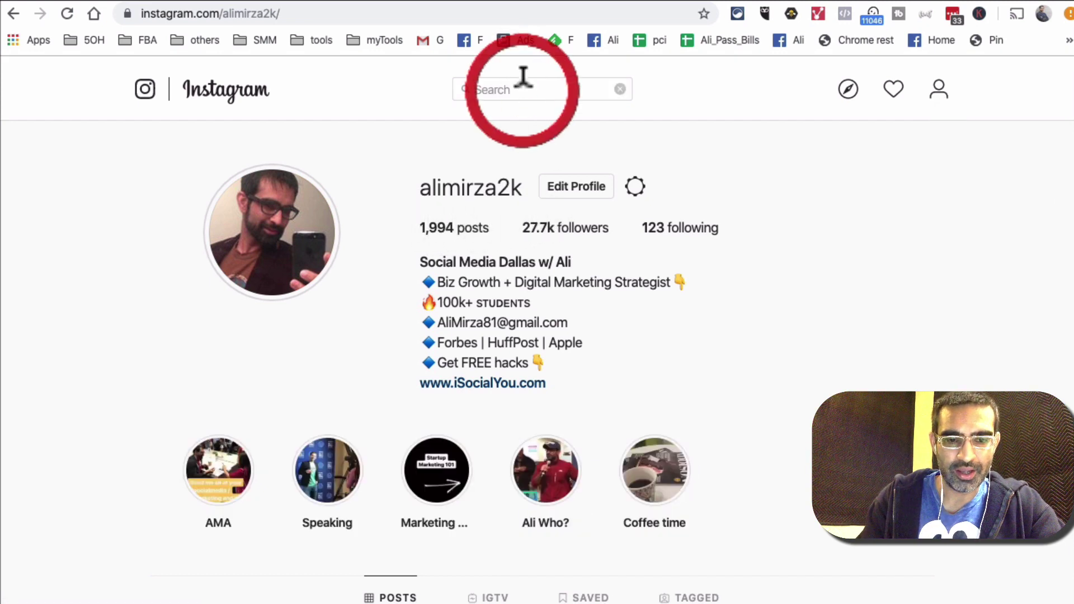
pyautogui.write('#socialmedia')
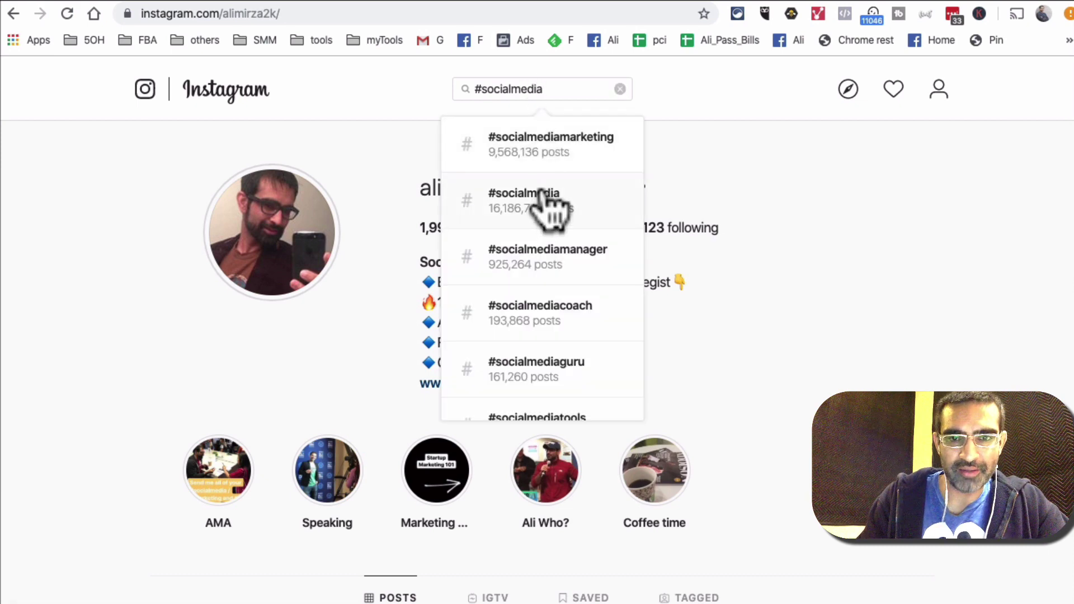
pyautogui.click(635, 193)
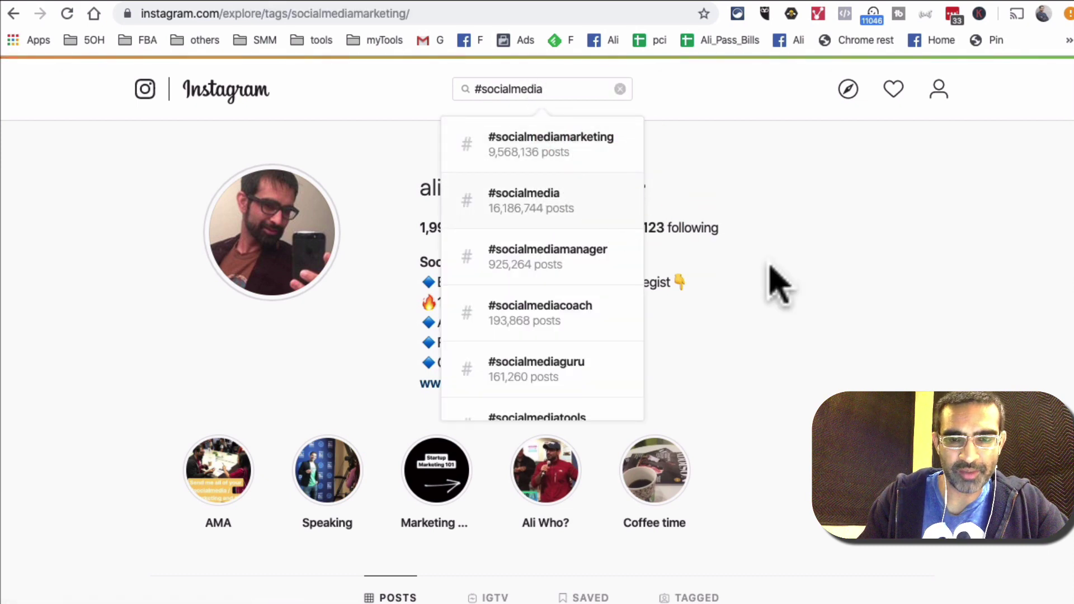
pyautogui.scroll(-3, 777, 283)
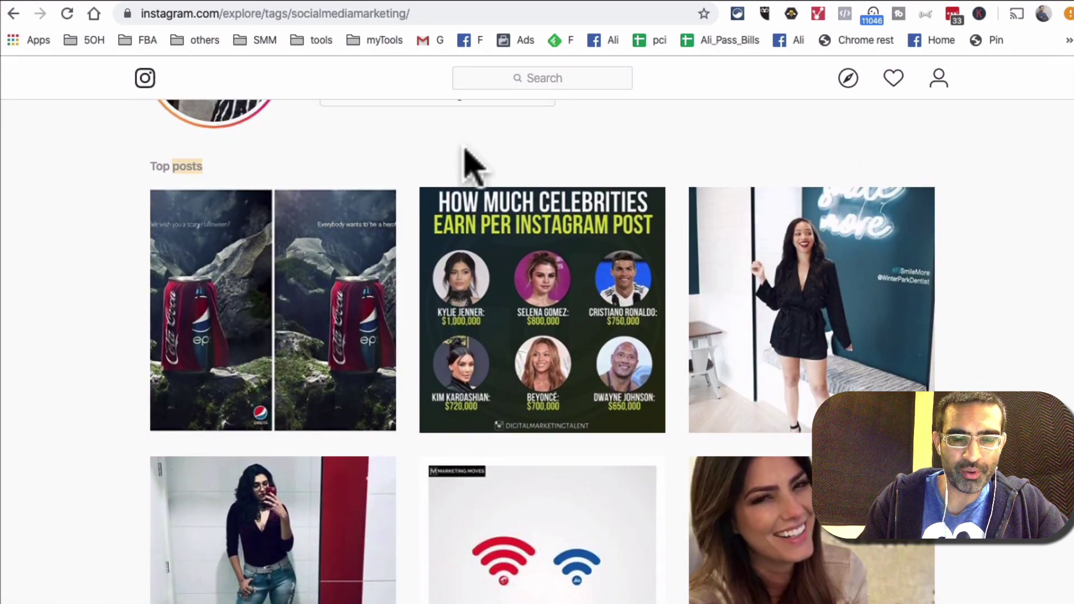
pyautogui.scroll(-10, 472, 163)
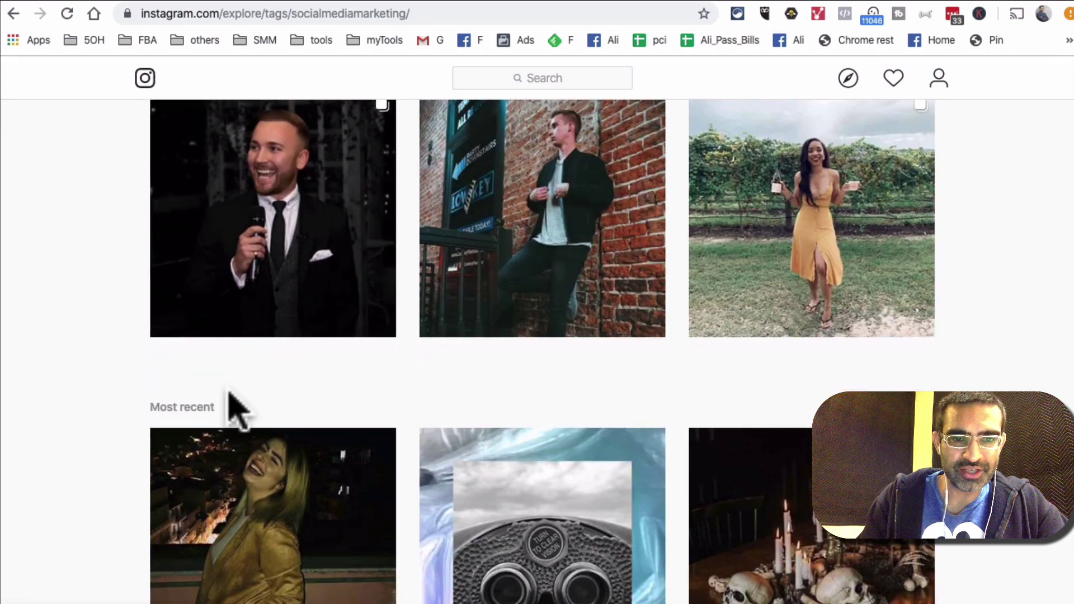
pyautogui.tripleClick(216, 396)
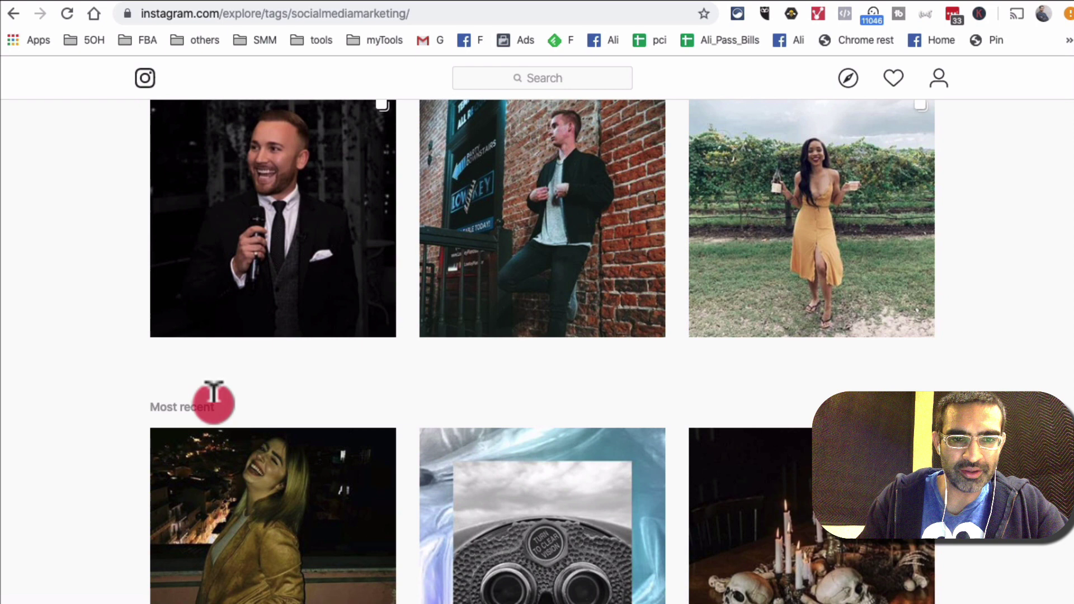
pyautogui.click(149, 419)
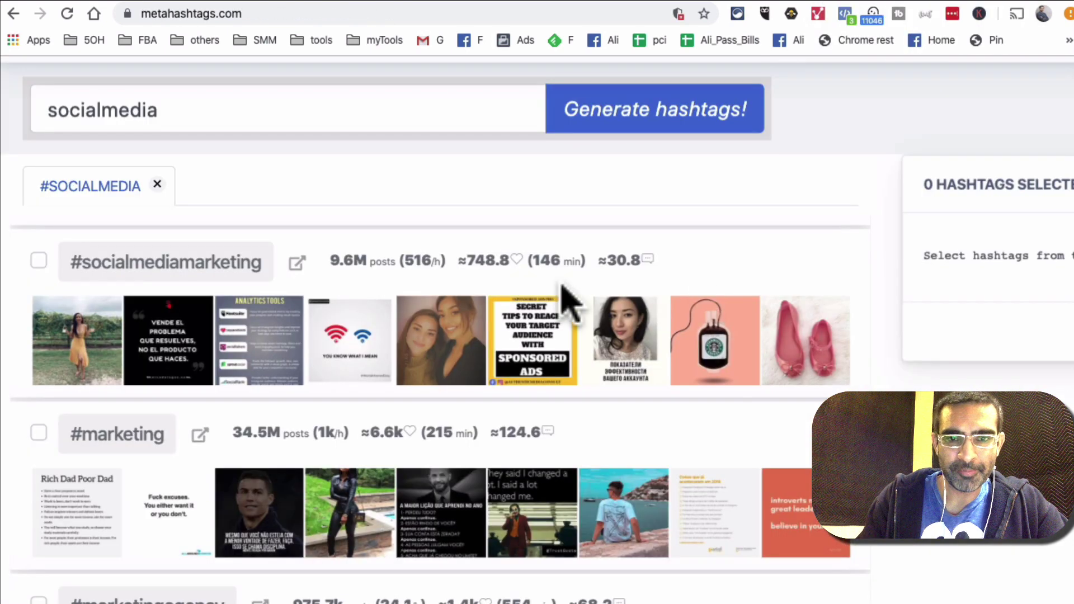
# Highlight the 146 min likes figure for #socialmediamarketing.
pyautogui.scroll(5, 568, 291)
pyautogui.scroll(2, 567, 291)
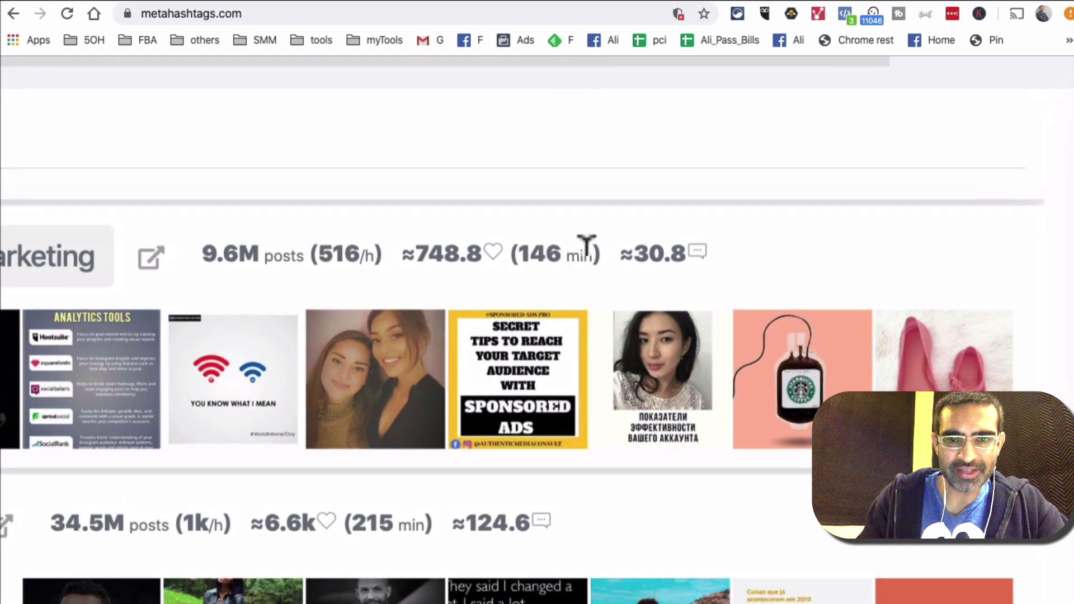
pyautogui.moveTo(591, 249); pyautogui.dragTo(517, 253)
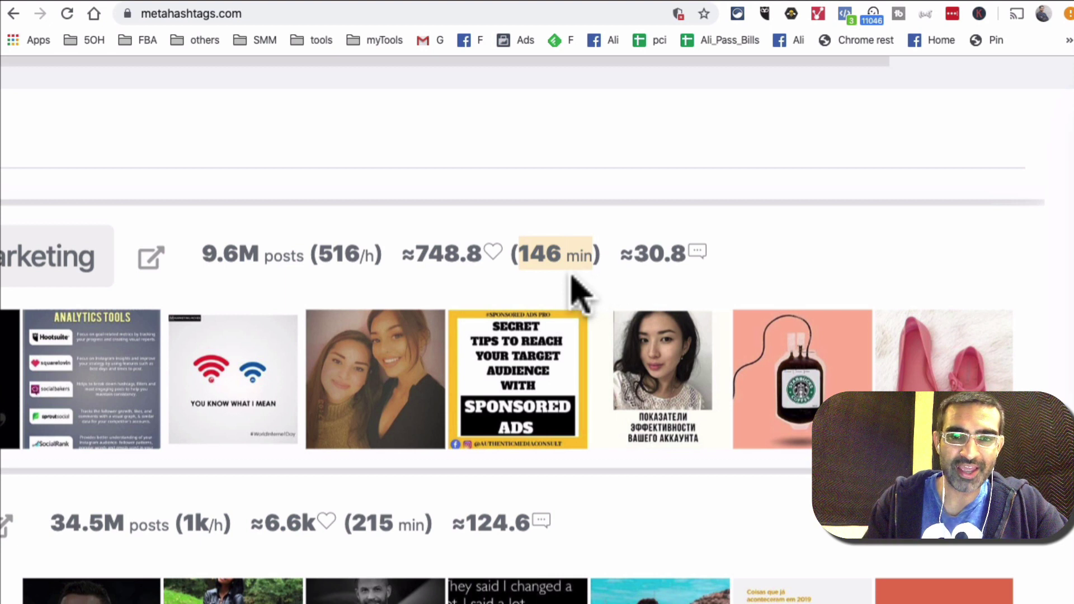
pyautogui.click(556, 263)
pyautogui.moveTo(561, 252); pyautogui.dragTo(519, 254)
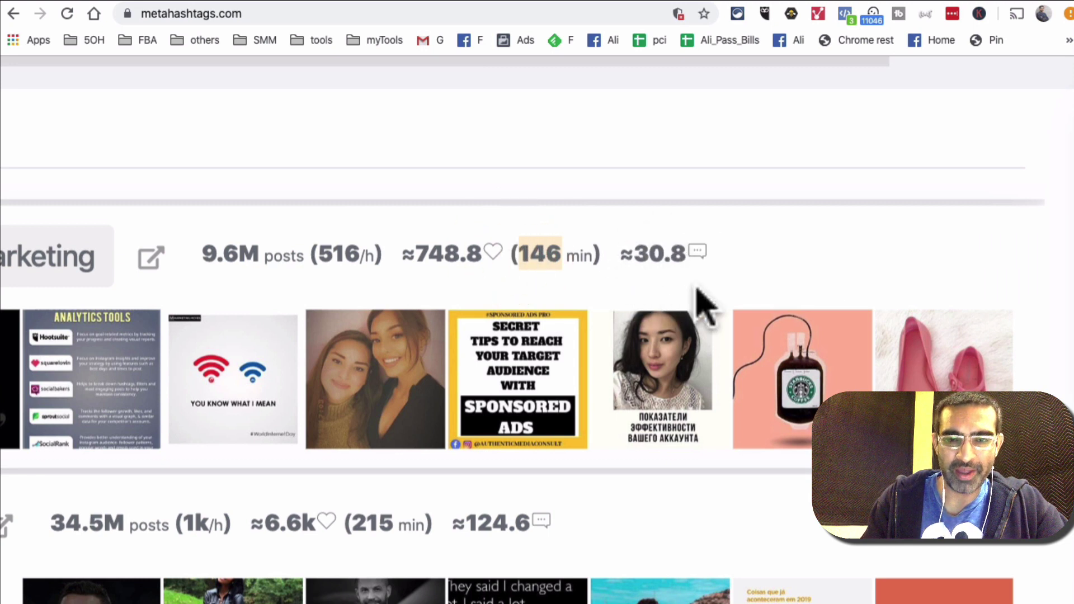
# Zoom back out and scroll to #socialmedia's stats: 16.2M posts, 198 minimum likes.
pyautogui.hotkey('ctrl', '-')
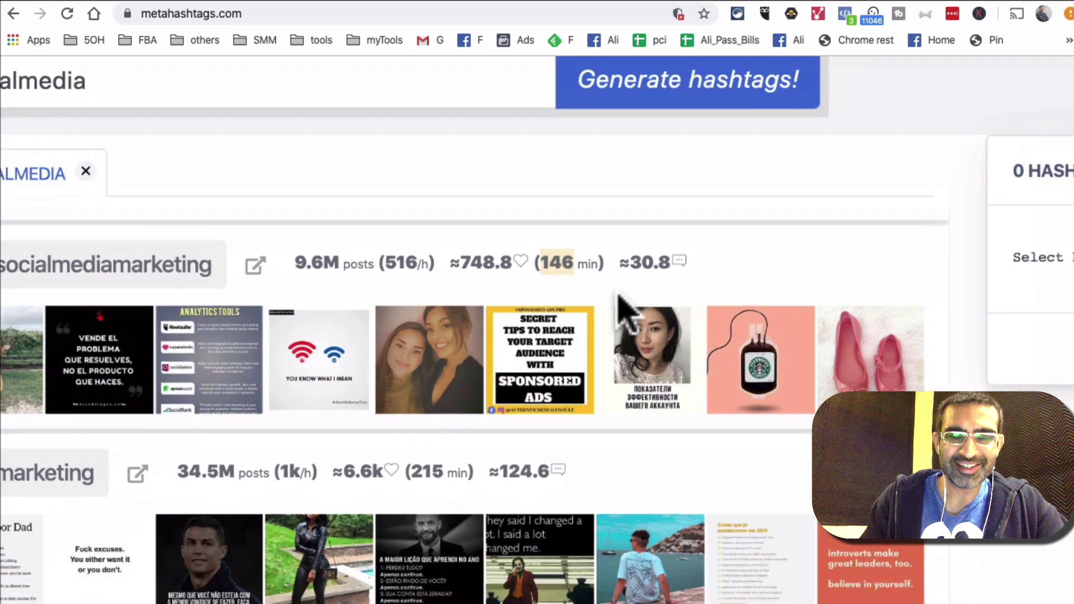
pyautogui.scroll(-1, 626, 313)
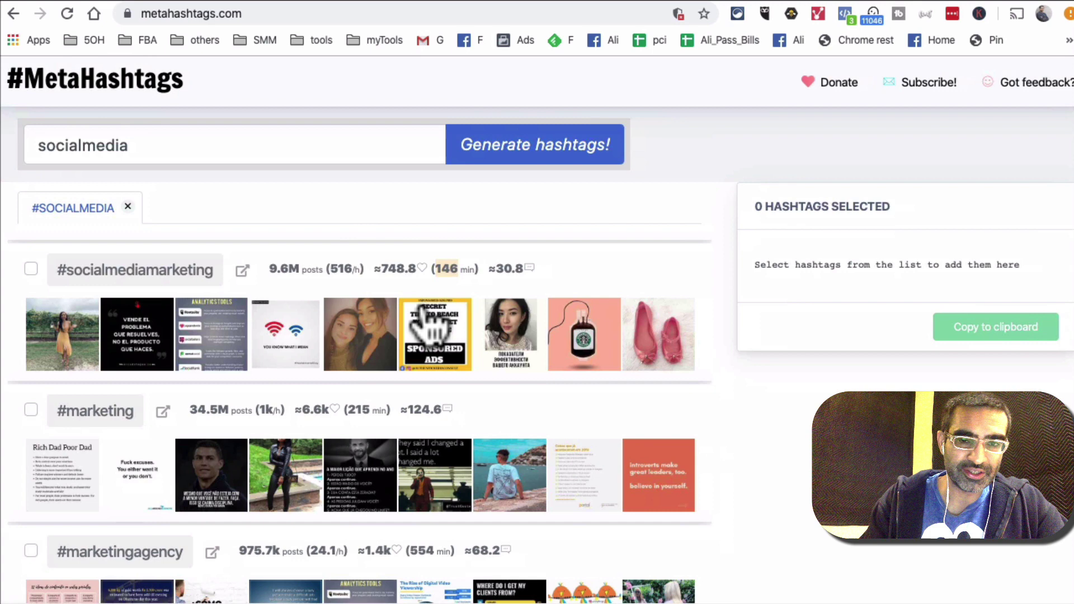
pyautogui.scroll(5, 423, 313)
pyautogui.hscroll(-5, 428, 325)
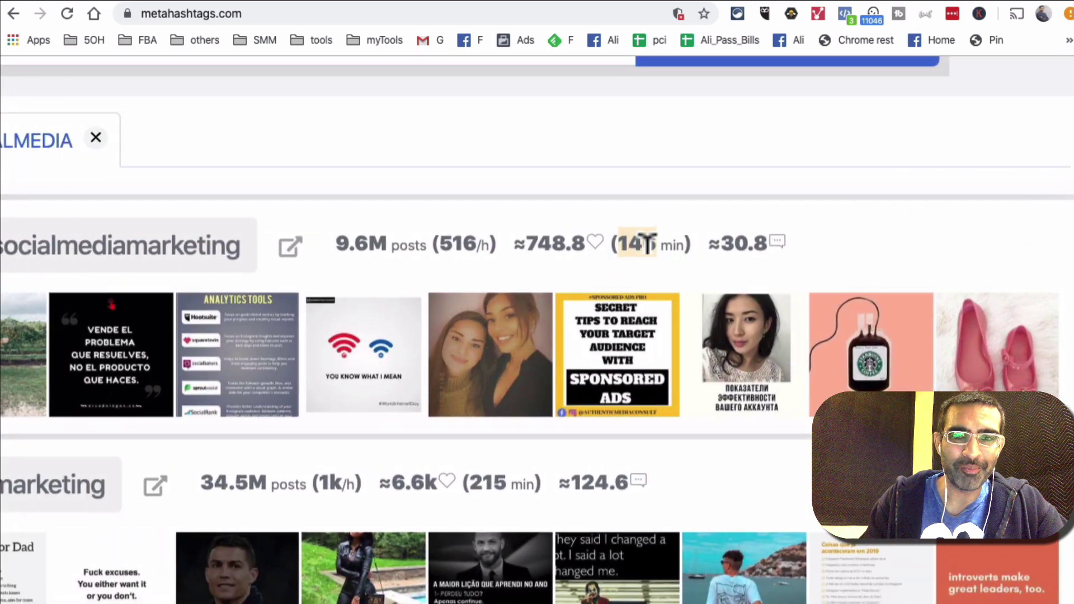
pyautogui.hscroll(-3, 642, 268)
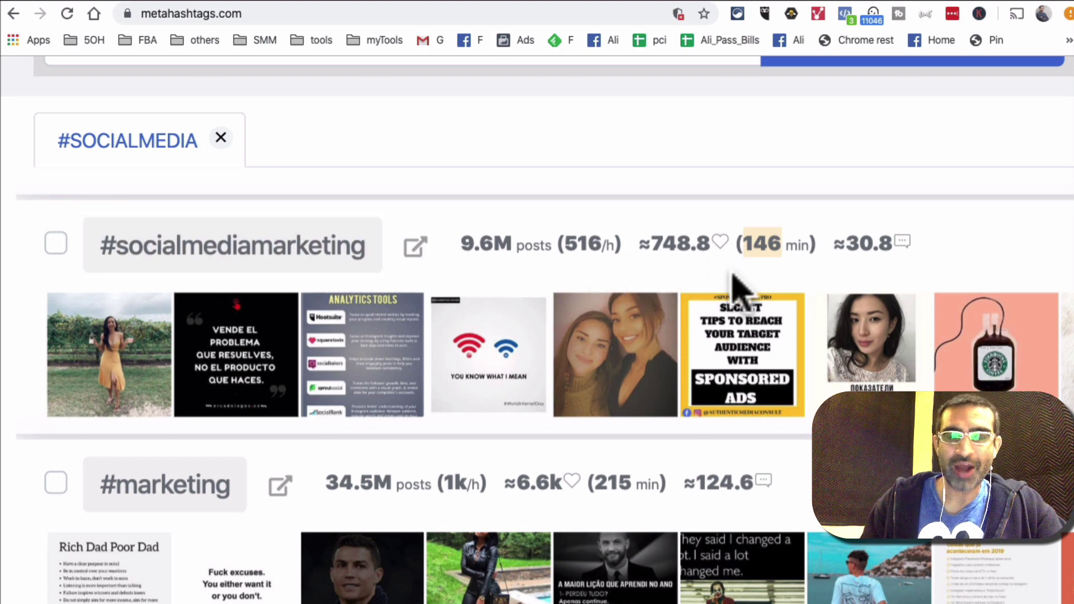
pyautogui.scroll(4, 732, 285)
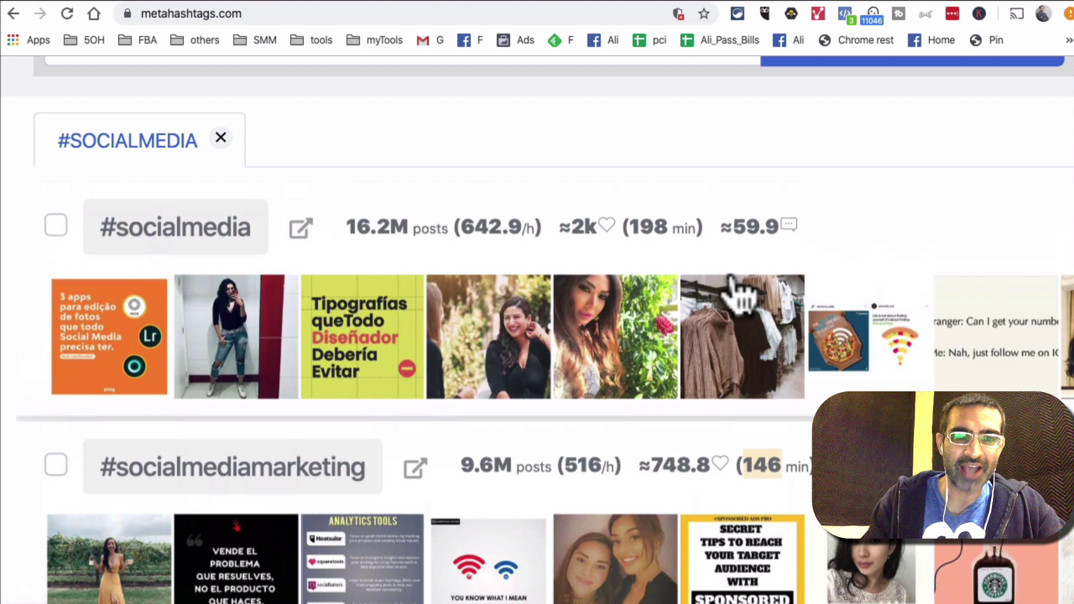
pyautogui.scroll(3, 140, 174)
pyautogui.scroll(-1, 168, 185)
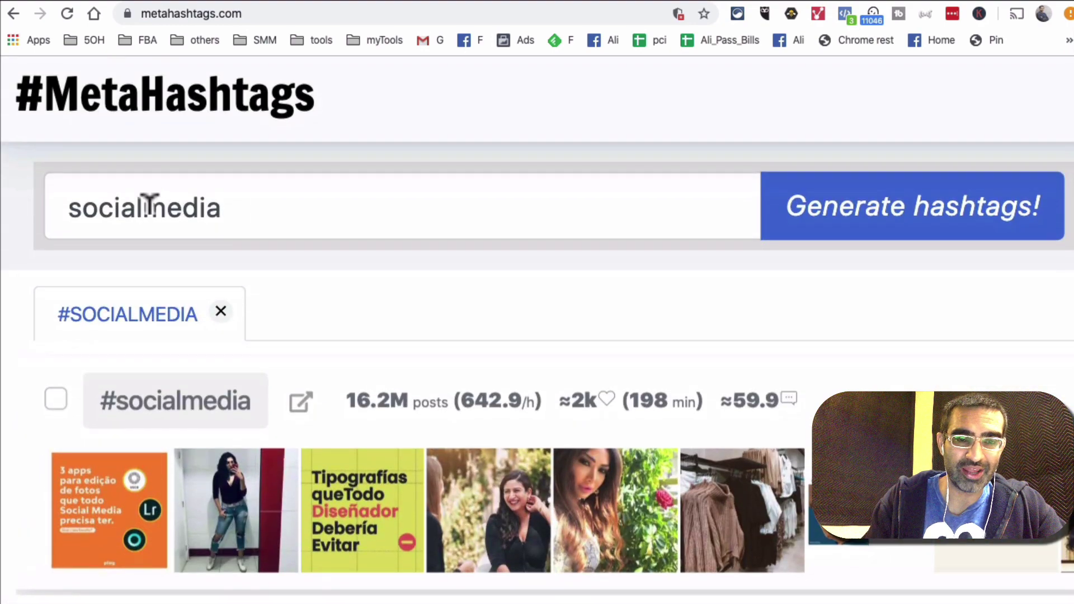
# Review the Display Purposes #socialmedia tag list, then return to the MetaHashtags results.
pyautogui.click(783, 2)
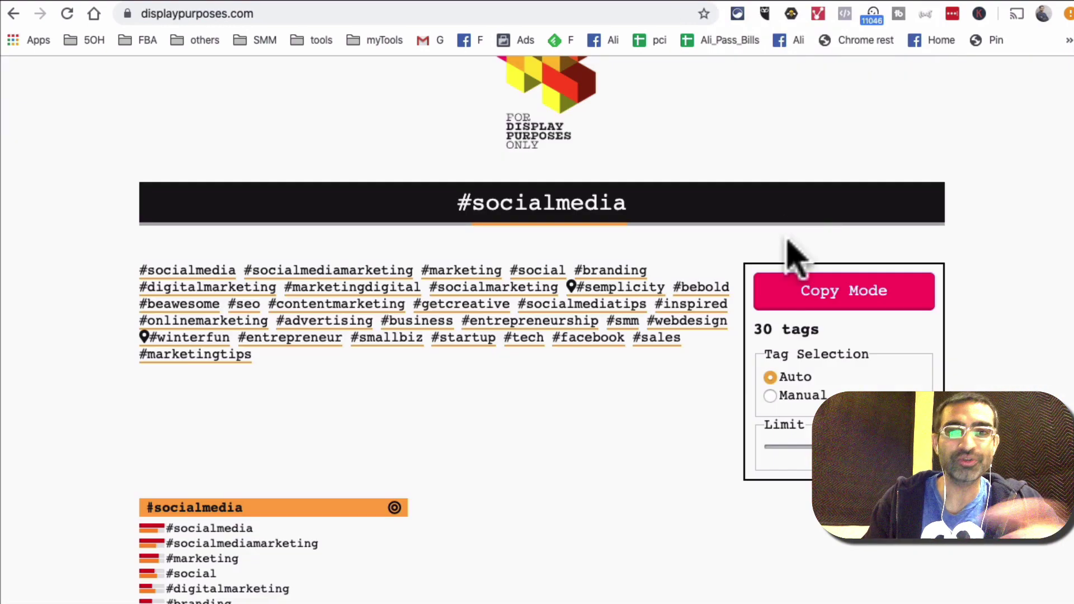
pyautogui.scroll(1, 703, 267)
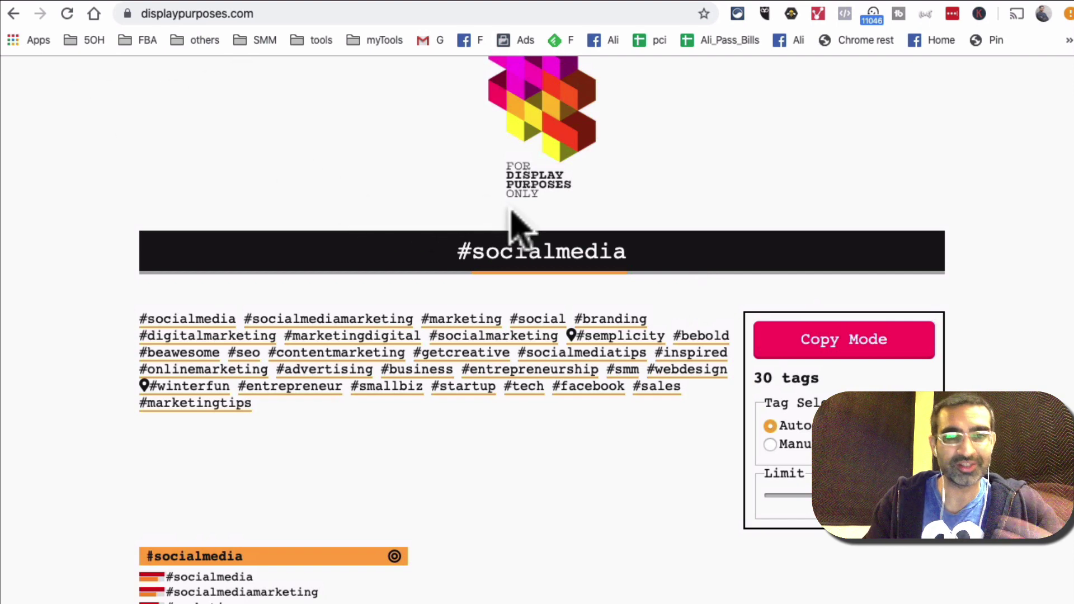
pyautogui.click(836, 2)
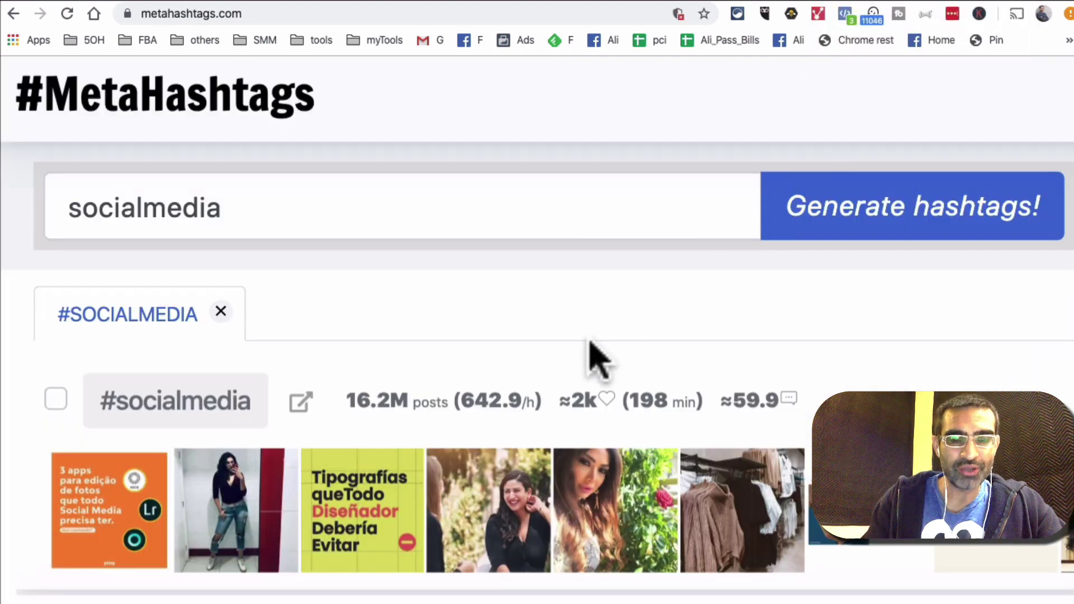
pyautogui.scroll(-3, 593, 357)
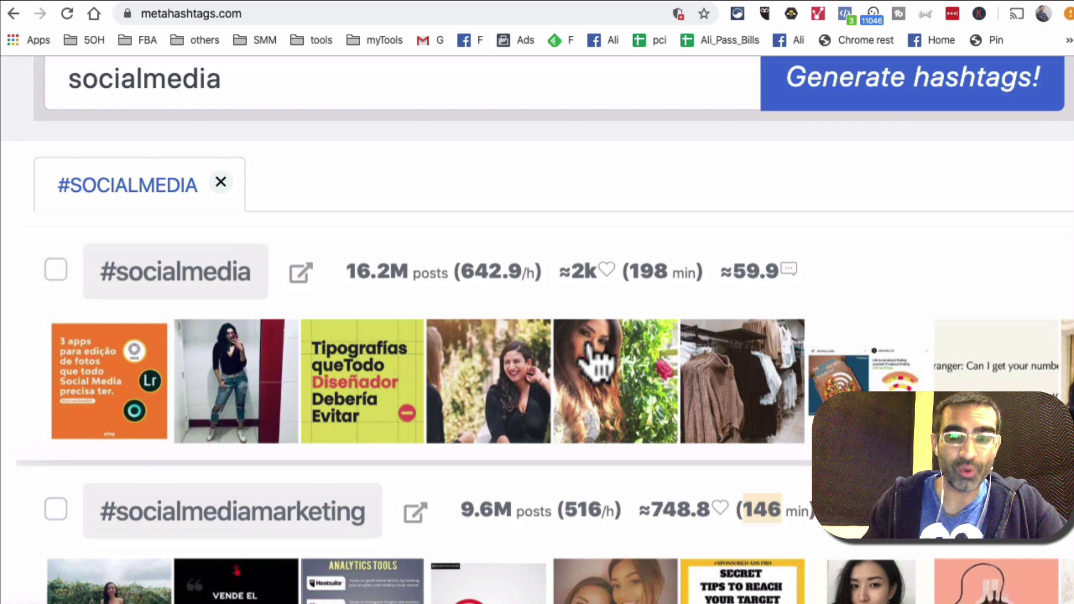
# Highlight the 642.9 posts-per-hour figure in the #socialmedia stats row.
pyautogui.scroll(-1, 589, 345)
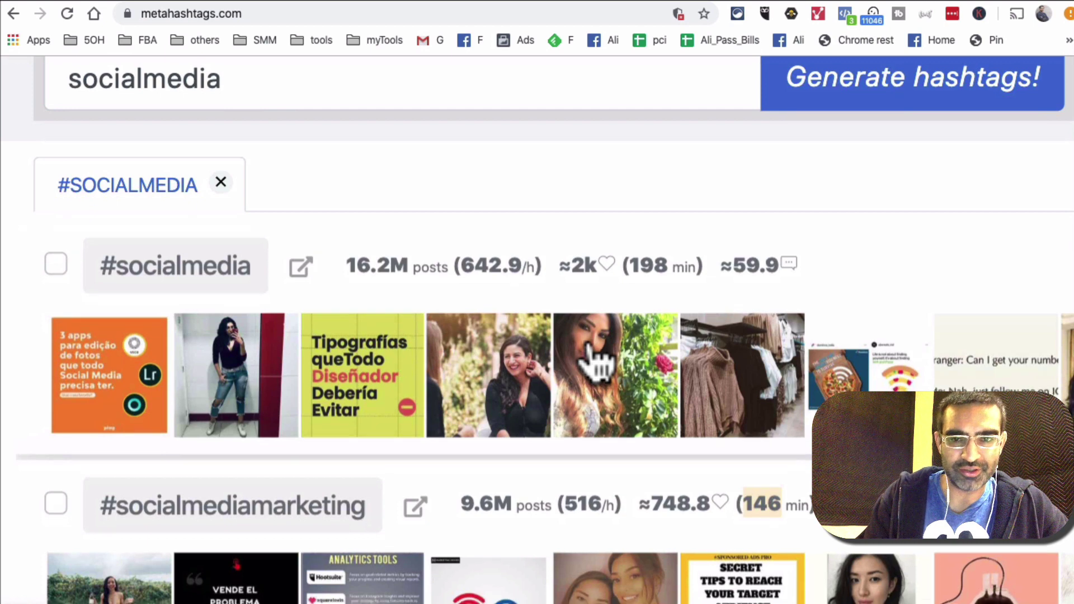
pyautogui.scroll(-1, 585, 356)
pyautogui.scroll(1, 584, 360)
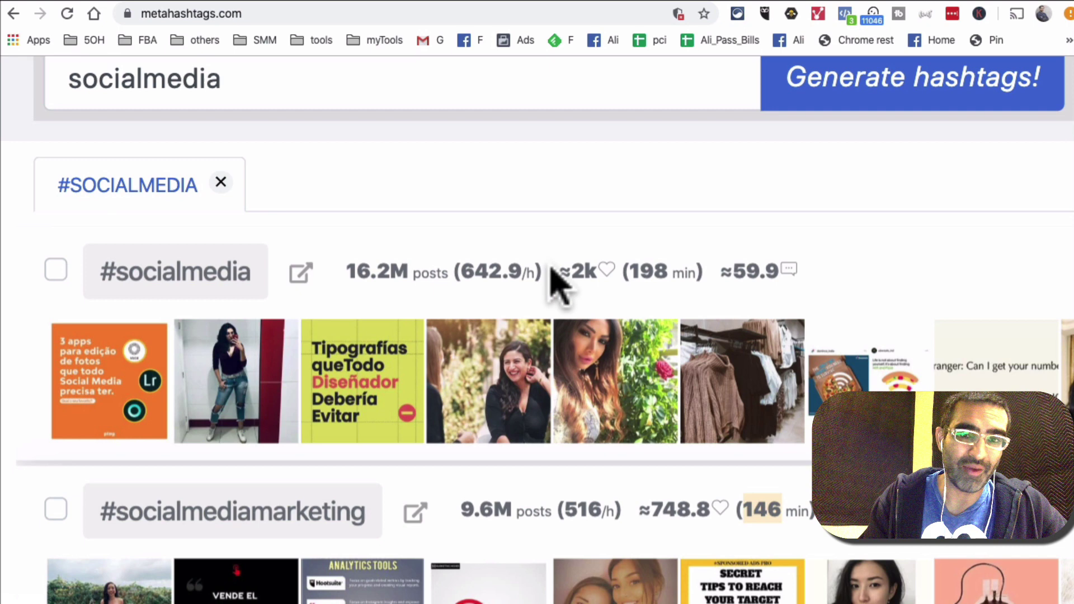
pyautogui.moveTo(522, 258); pyautogui.dragTo(472, 259)
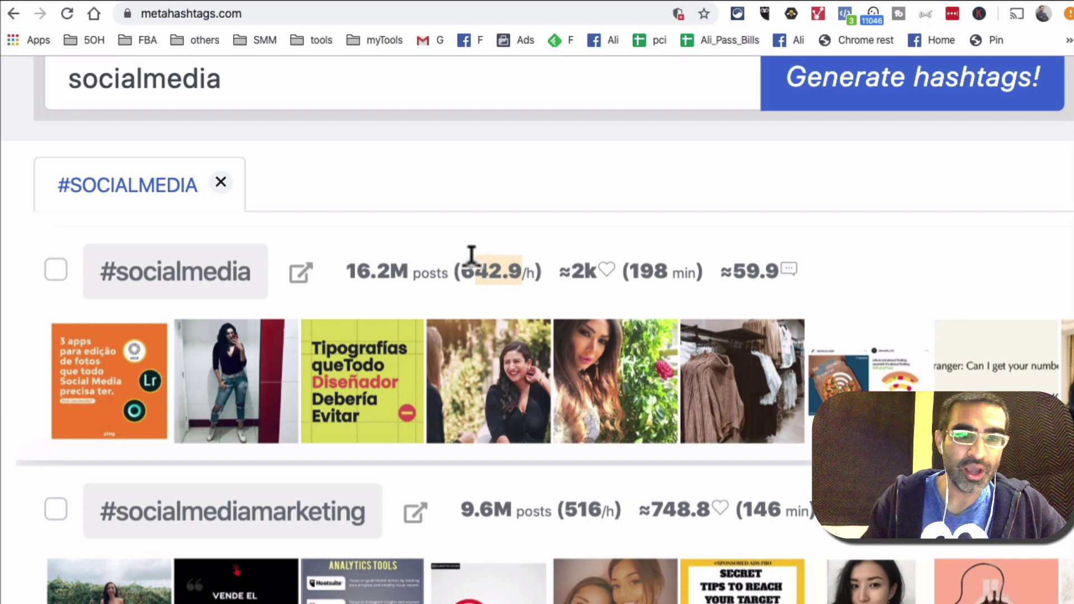
# Tick #socialmediamarketing so the side panel shows 1 hashtag selected at 9.6M.
pyautogui.press('super+minus')
pyautogui.press('super+minus')
pyautogui.press('super+minus')
pyautogui.press('super+minus')
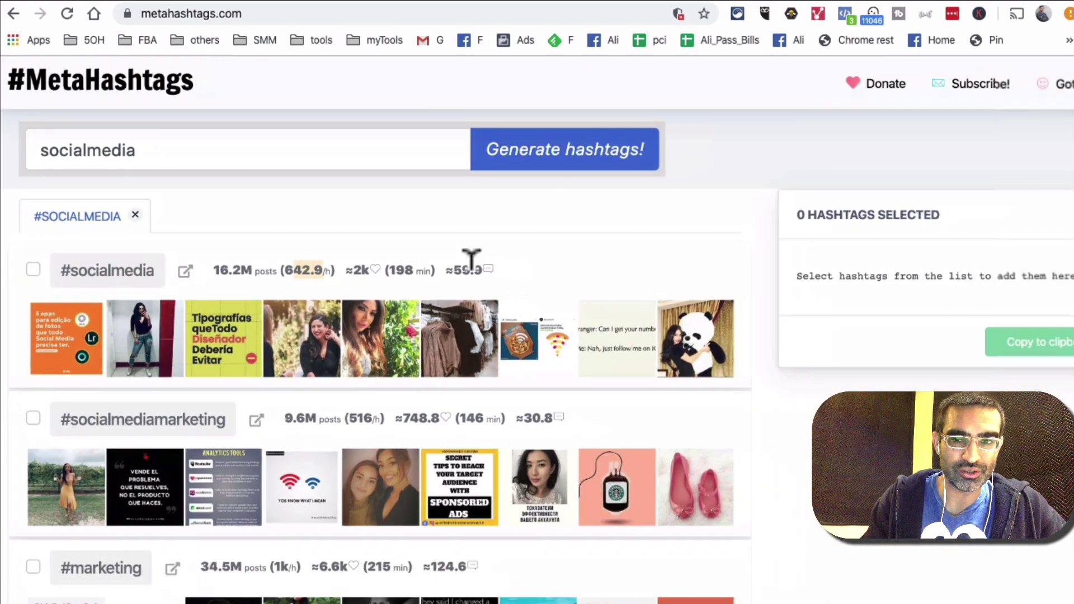
pyautogui.scroll(-3, 471, 258)
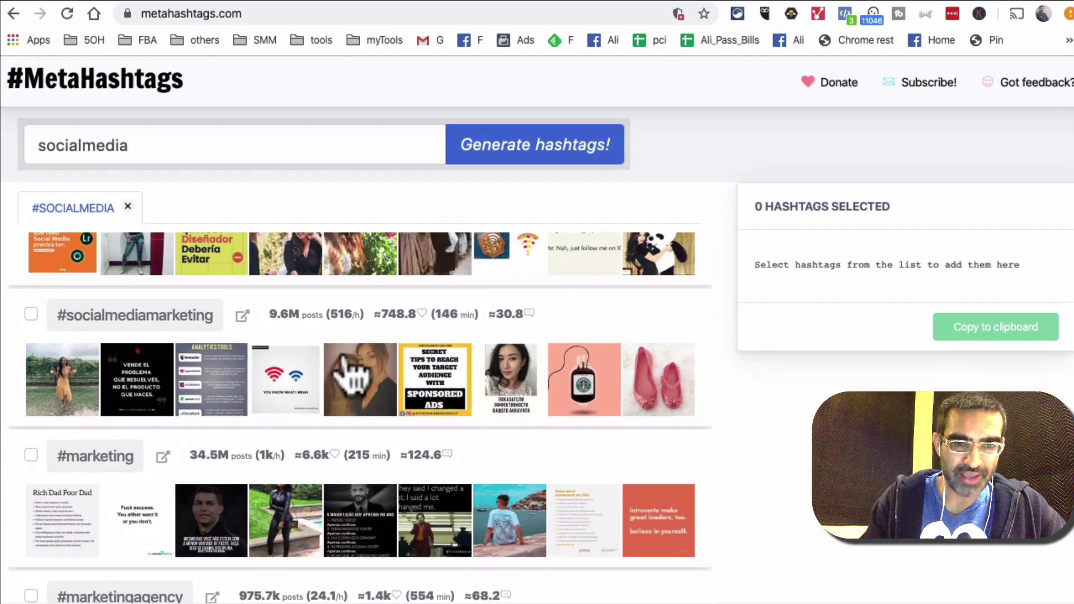
pyautogui.keyDown('ctrl'); pyautogui.scroll(2, 342, 360); pyautogui.keyUp('ctrl')
pyautogui.hscroll(-2, 191, 384)
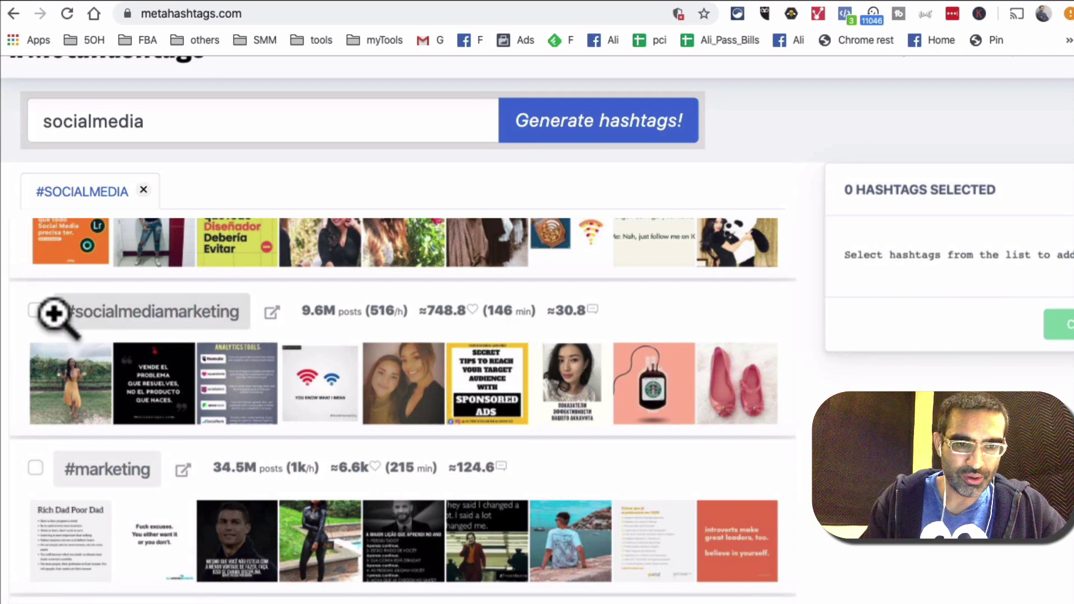
pyautogui.click(35, 310)
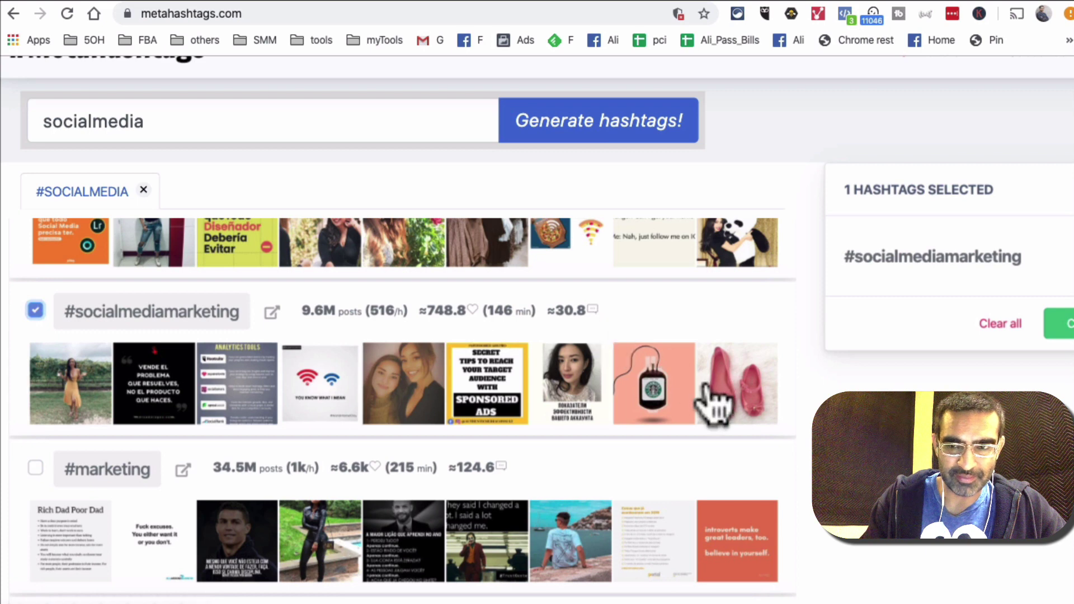
pyautogui.press('super+minus')
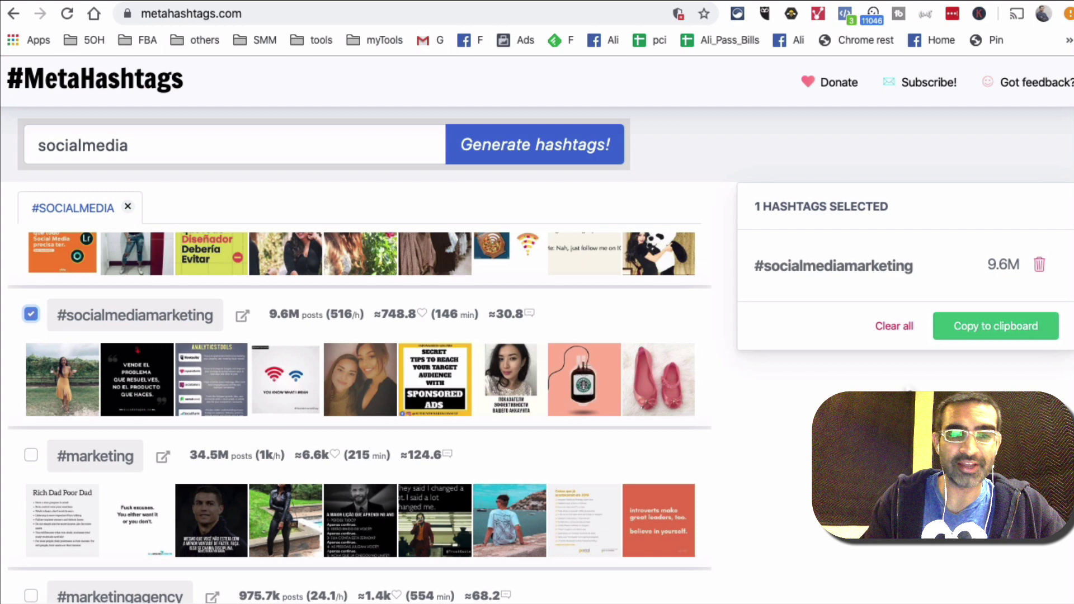
# Find #adwords (208.7k posts) and highlight its 120 min likes figure.
pyautogui.scroll(-3, 628, 352)
pyautogui.scroll(-3, 373, 340)
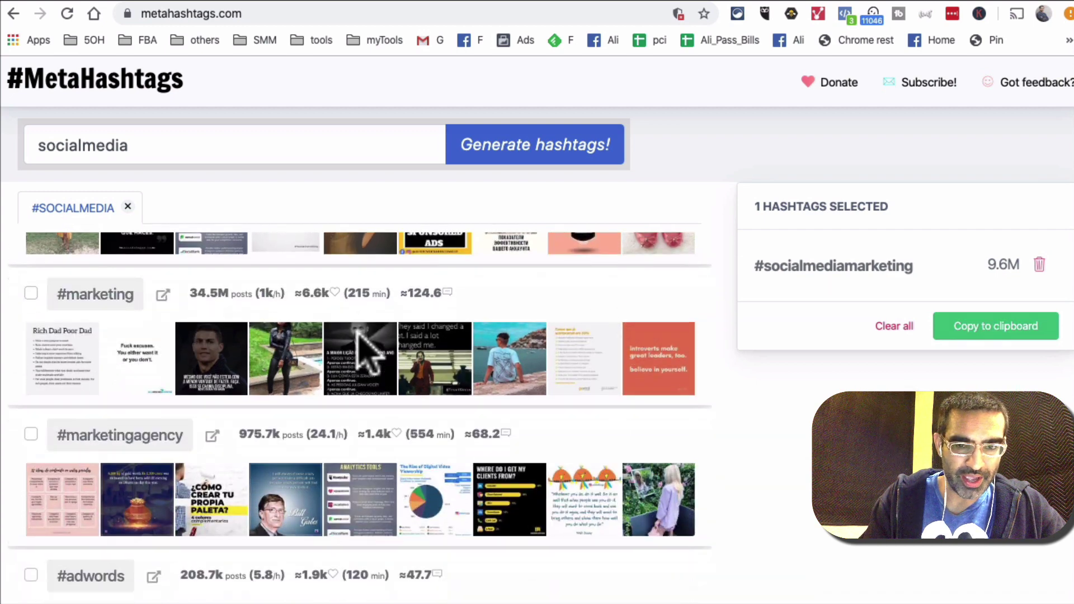
pyautogui.scroll(-1, 363, 352)
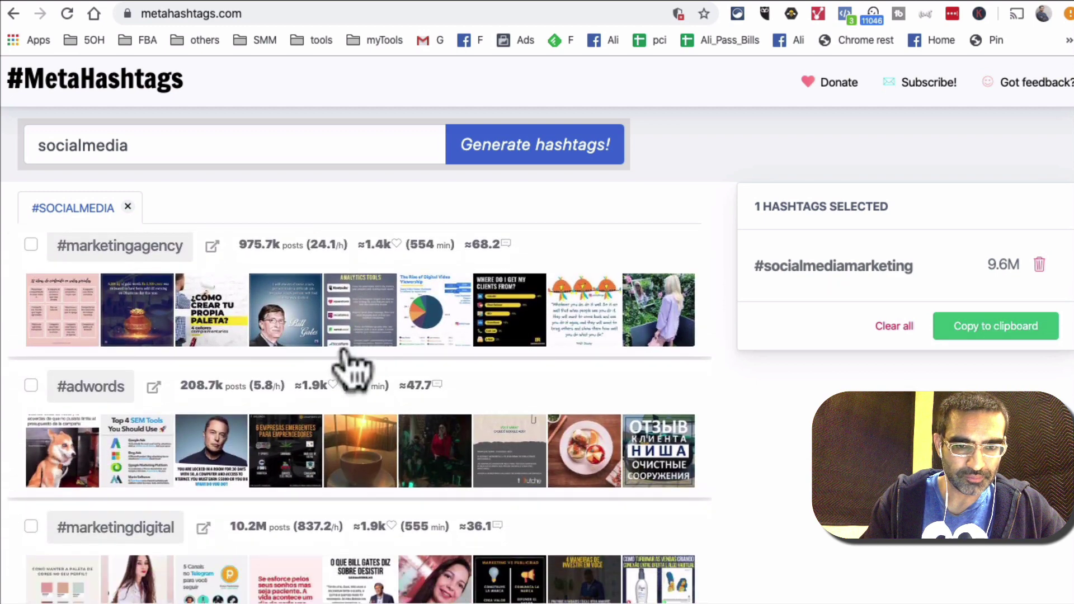
pyautogui.scroll(5, 268, 425)
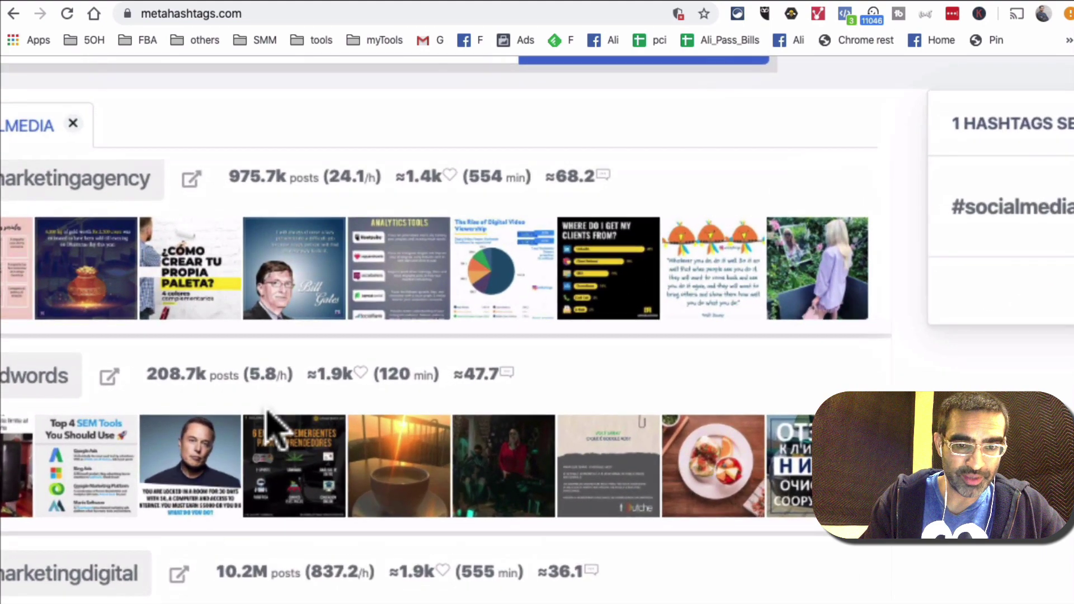
pyautogui.scroll(1, 269, 425)
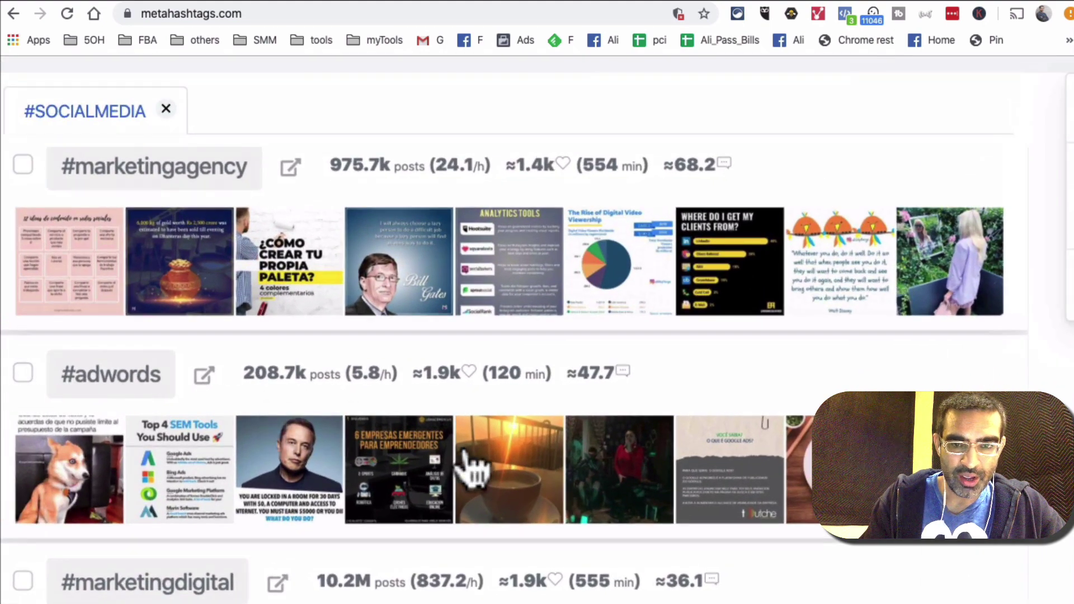
pyautogui.moveTo(544, 364); pyautogui.dragTo(490, 362)
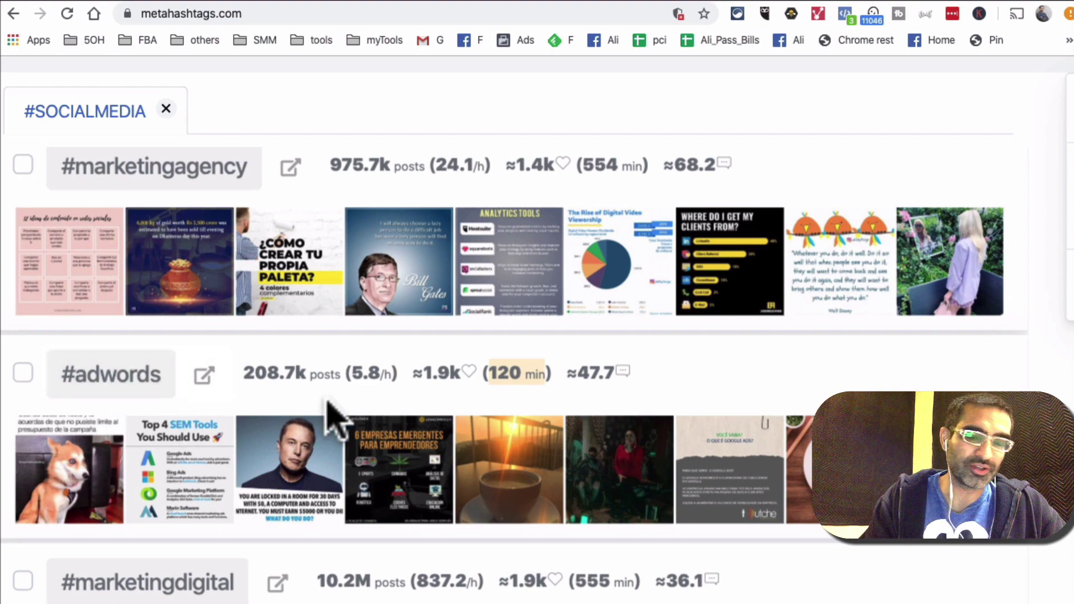
pyautogui.press('super+minus')
pyautogui.press('super+minus')
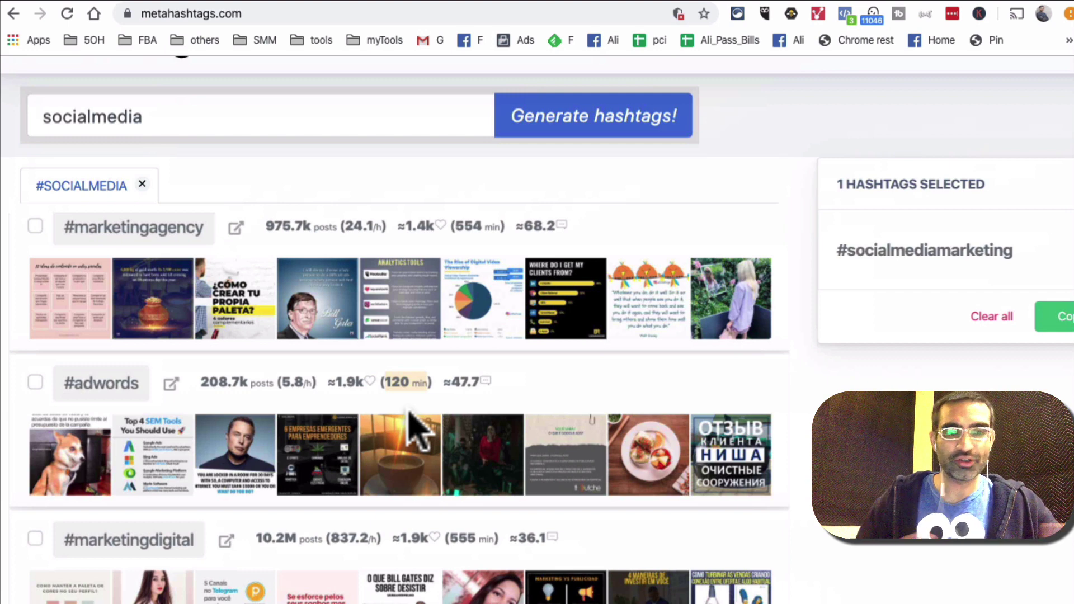
pyautogui.click(36, 382)
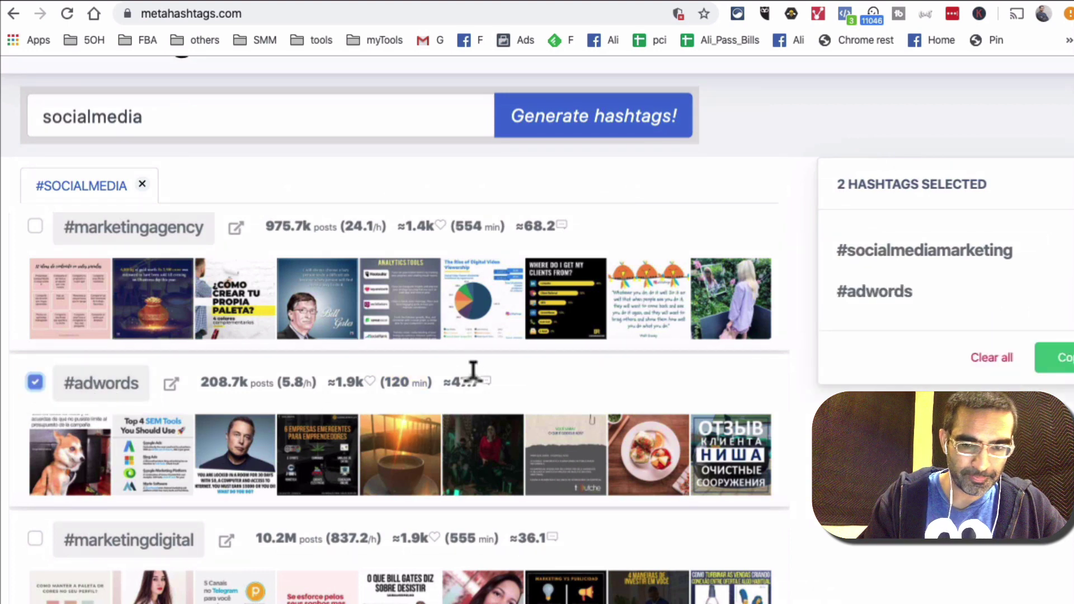
pyautogui.scroll(-3, 473, 370)
pyautogui.scroll(3, 460, 414)
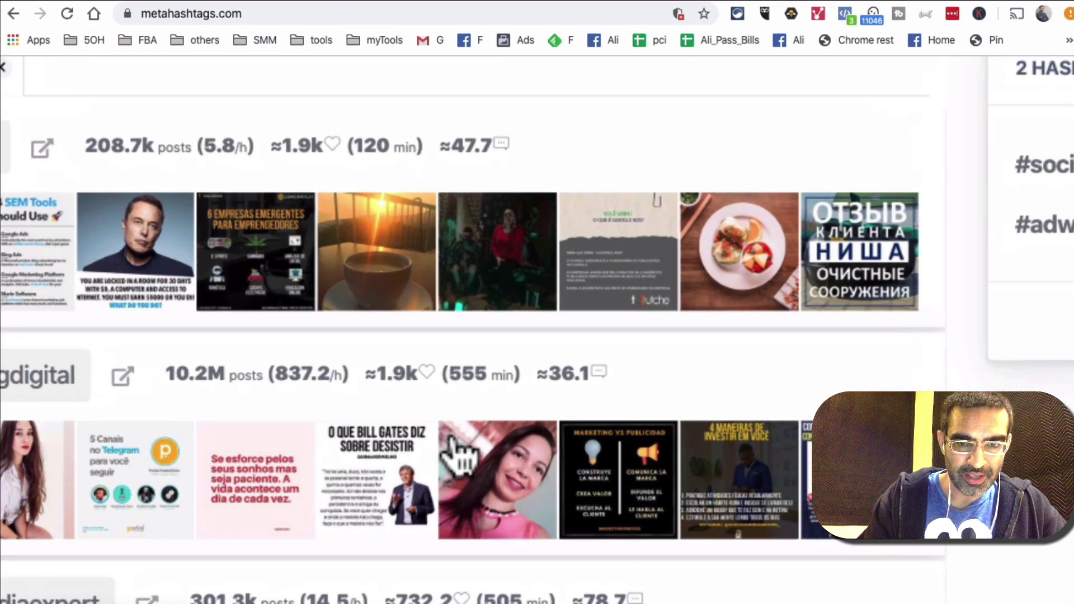
pyautogui.hscroll(-6, 456, 452)
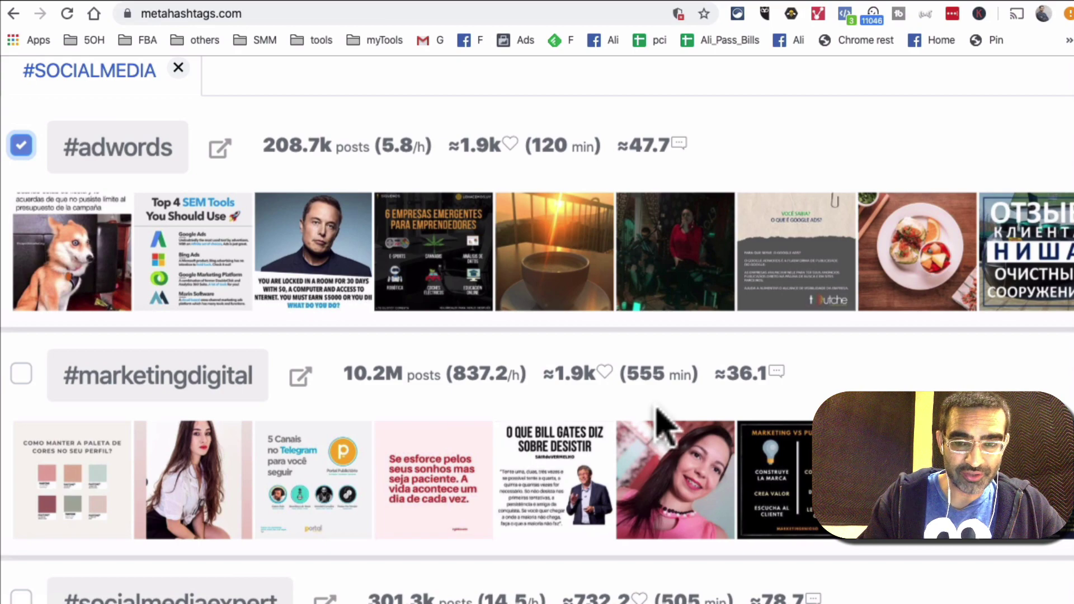
pyautogui.scroll(-5, 663, 427)
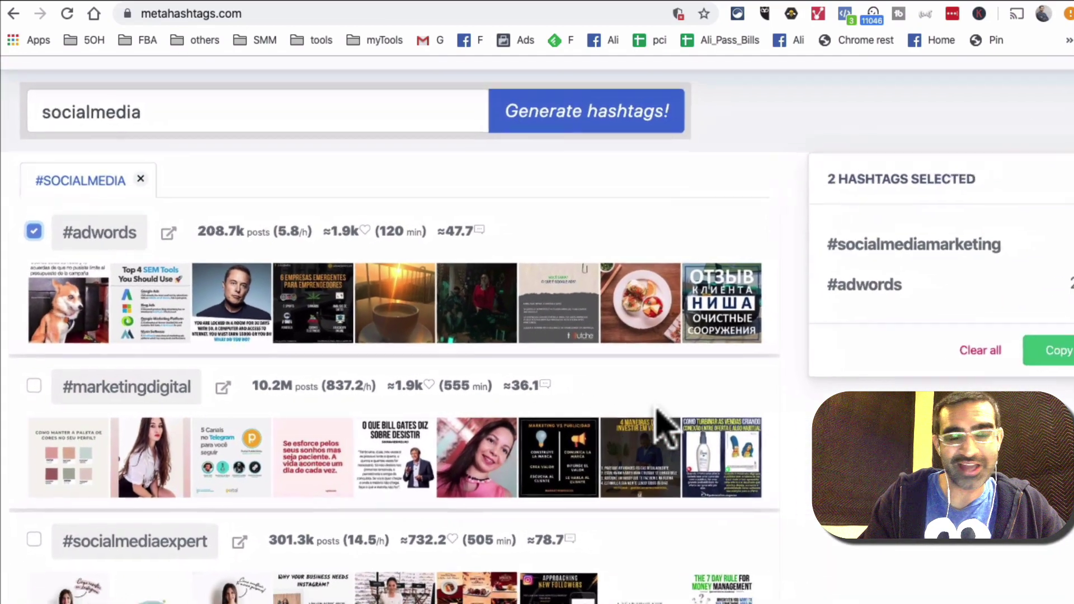
pyautogui.scroll(-2, 663, 428)
pyautogui.scroll(-3, 456, 384)
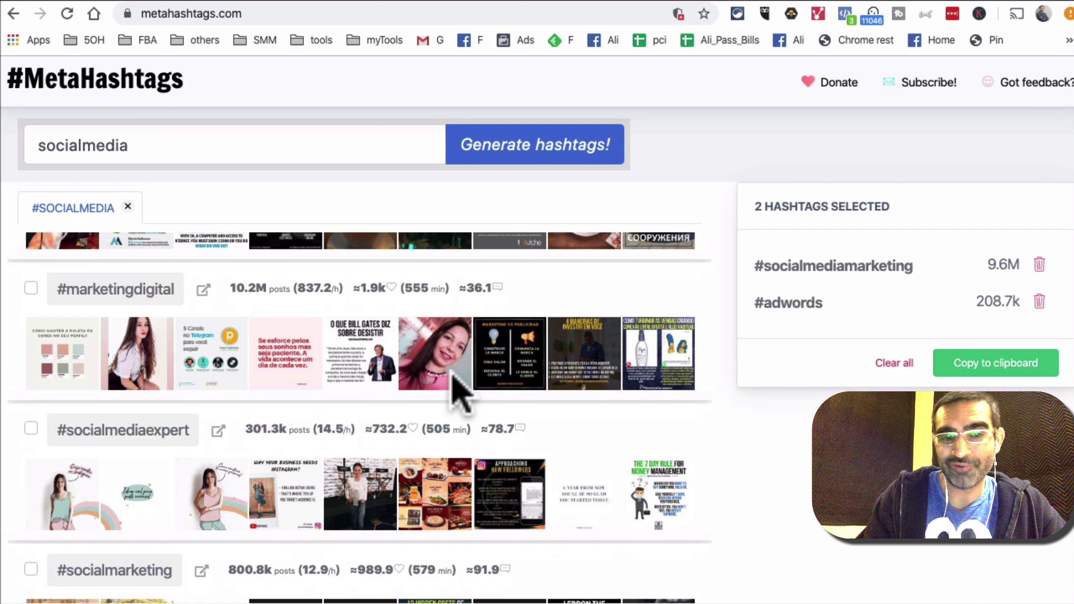
pyautogui.scroll(-8, 455, 386)
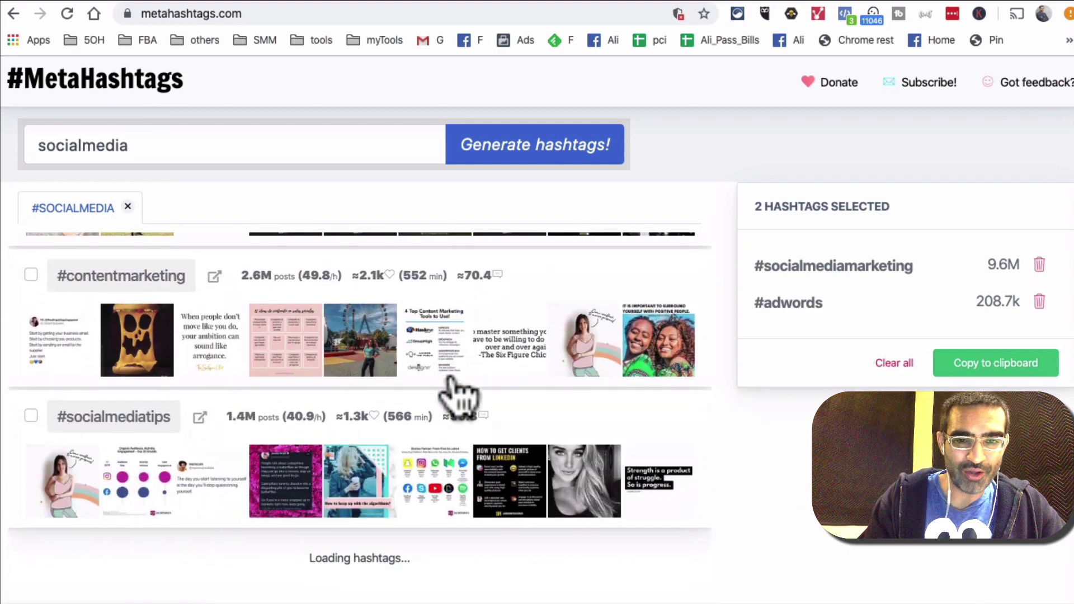
pyautogui.scroll(-3, 456, 392)
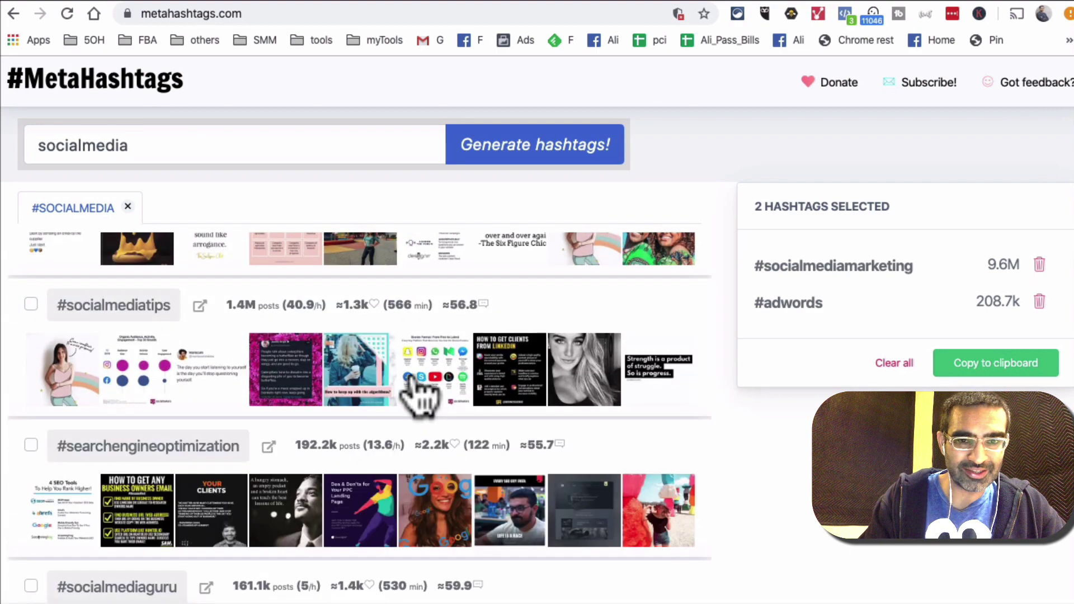
pyautogui.scroll(-3, 420, 392)
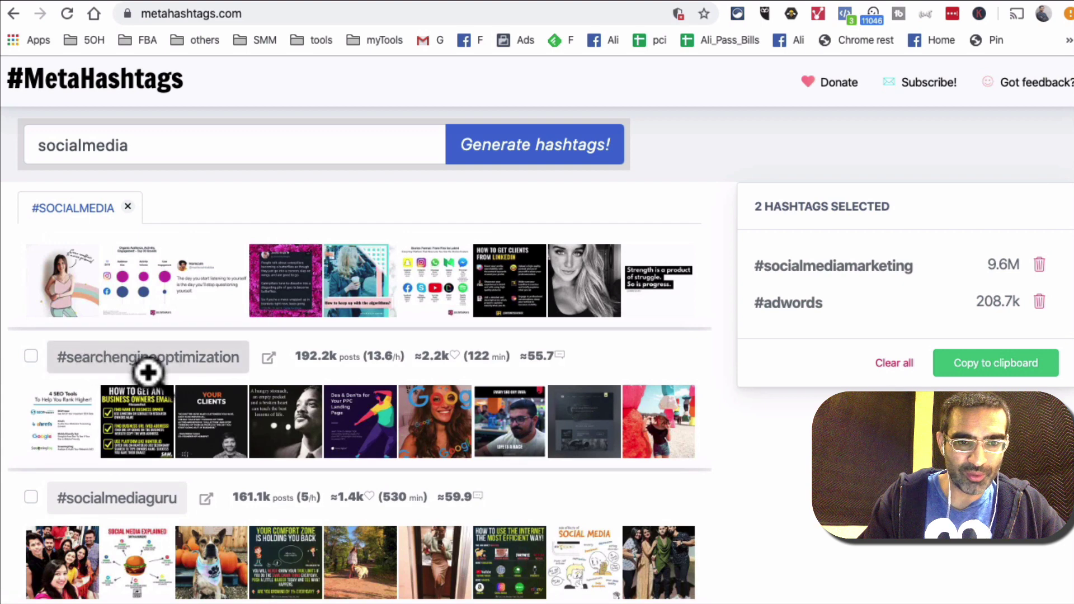
# Tick #searchengineoptimization (192.2k) as the third selected hashtag, glancing at Display Purposes.
pyautogui.click(32, 357)
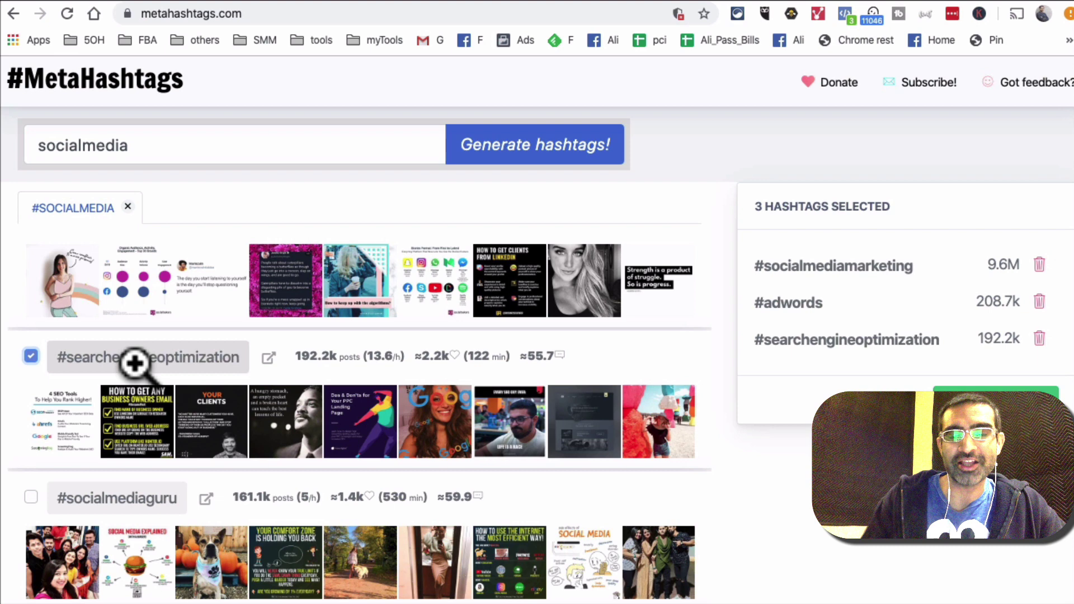
pyautogui.scroll(-3, 506, 344)
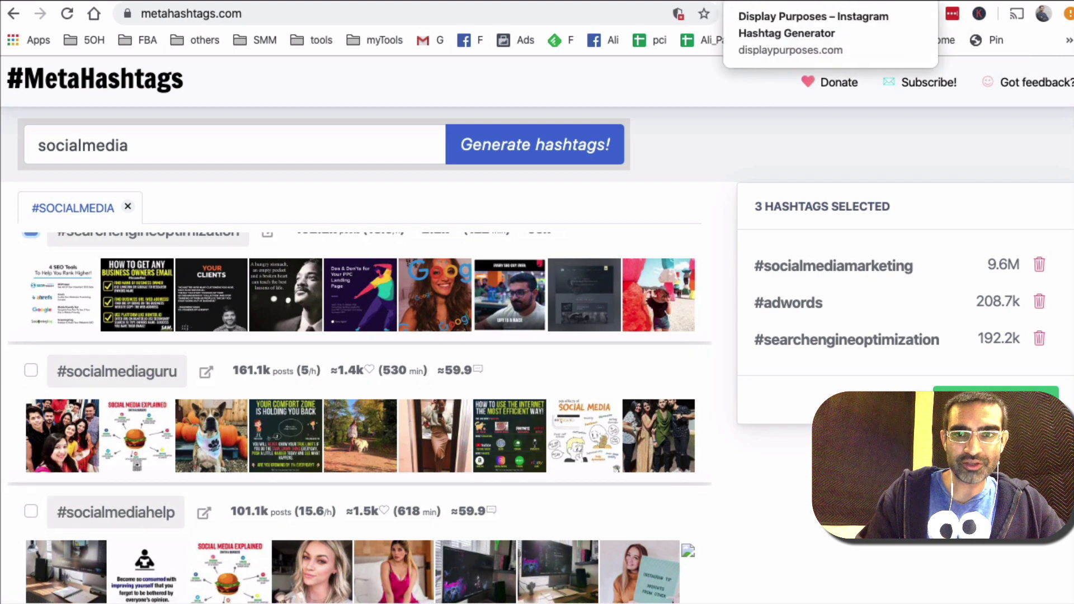
pyautogui.click(783, 0)
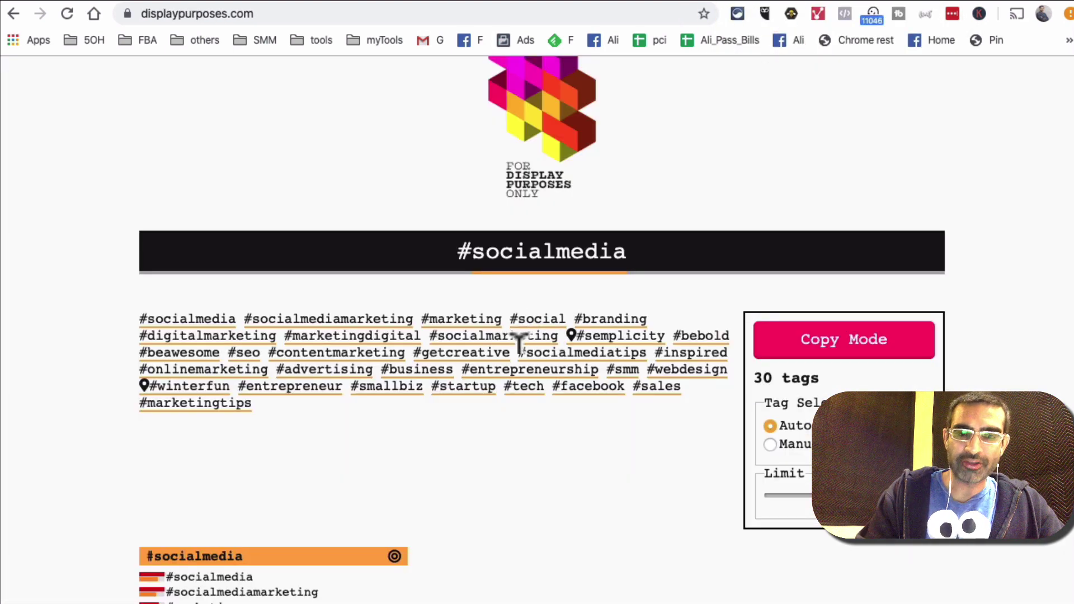
pyautogui.click(822, 0)
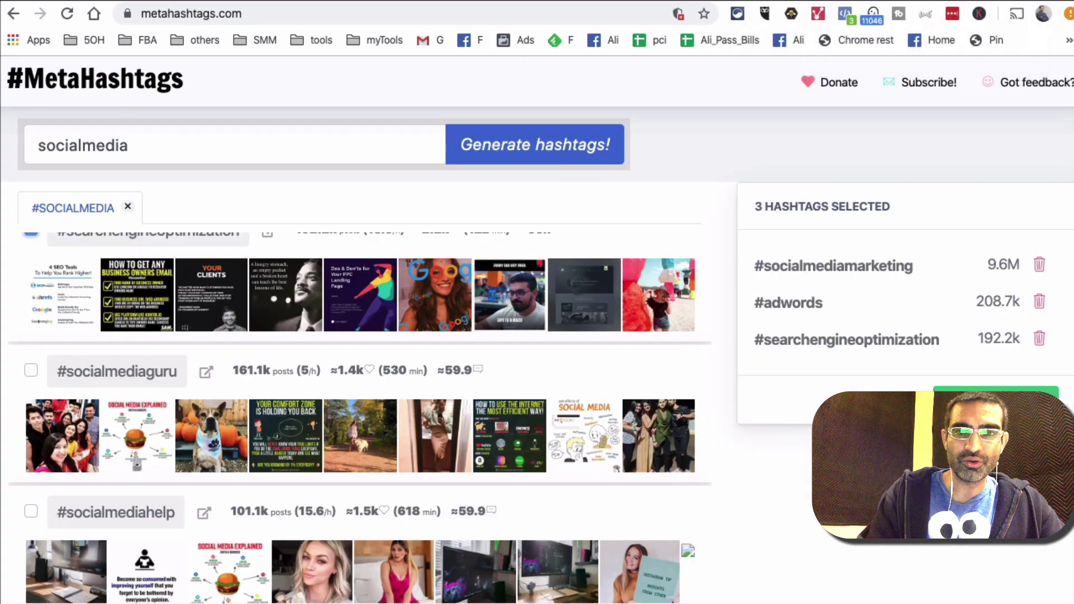
pyautogui.scroll(-2, 297, 361)
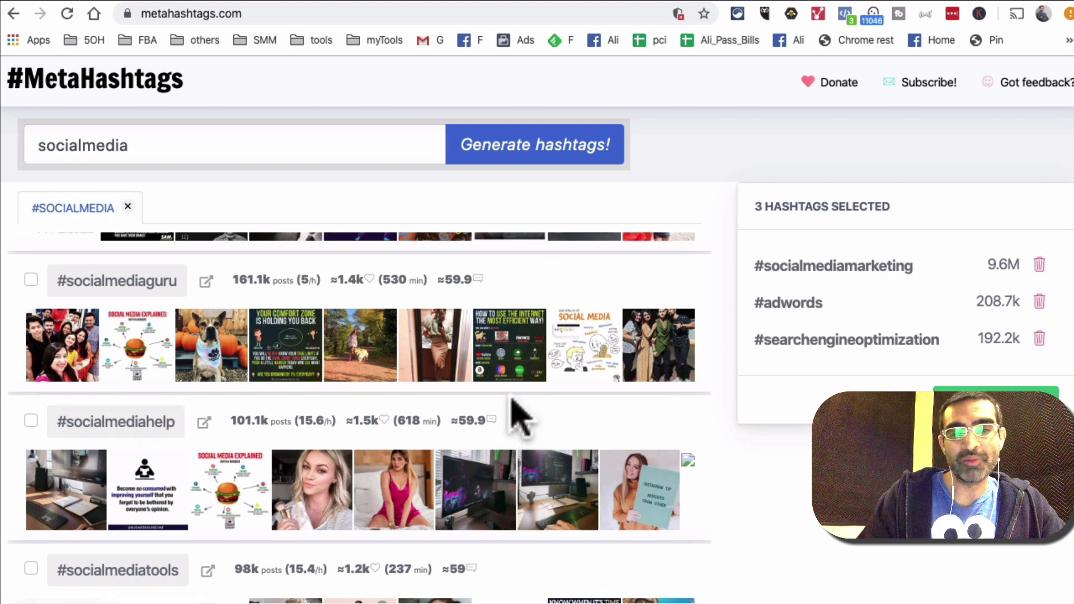
pyautogui.scroll(-6, 517, 417)
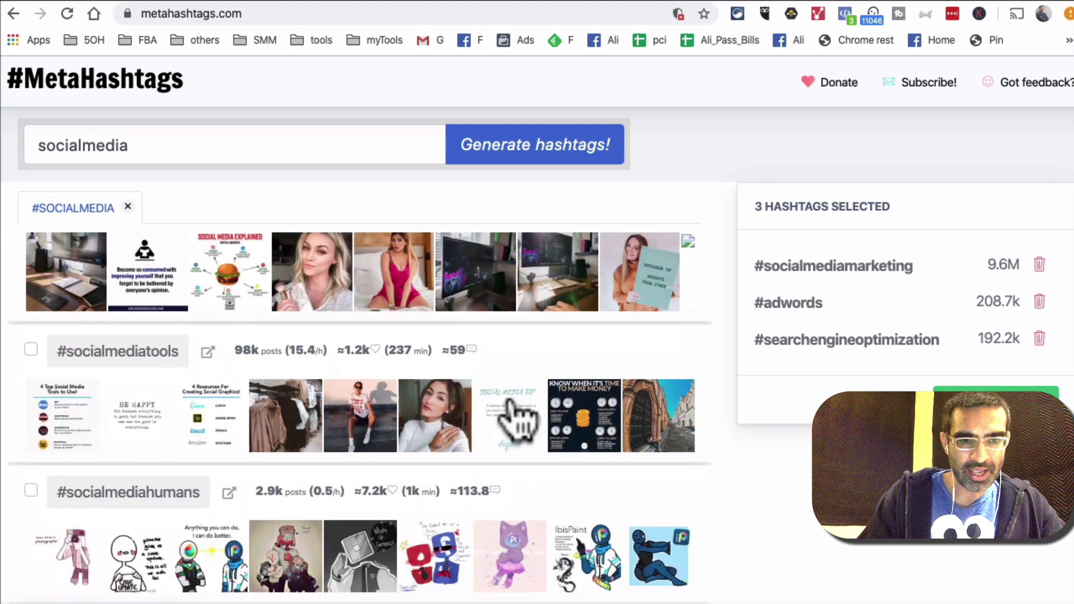
pyautogui.scroll(-2, 518, 416)
pyautogui.scroll(-1, 503, 376)
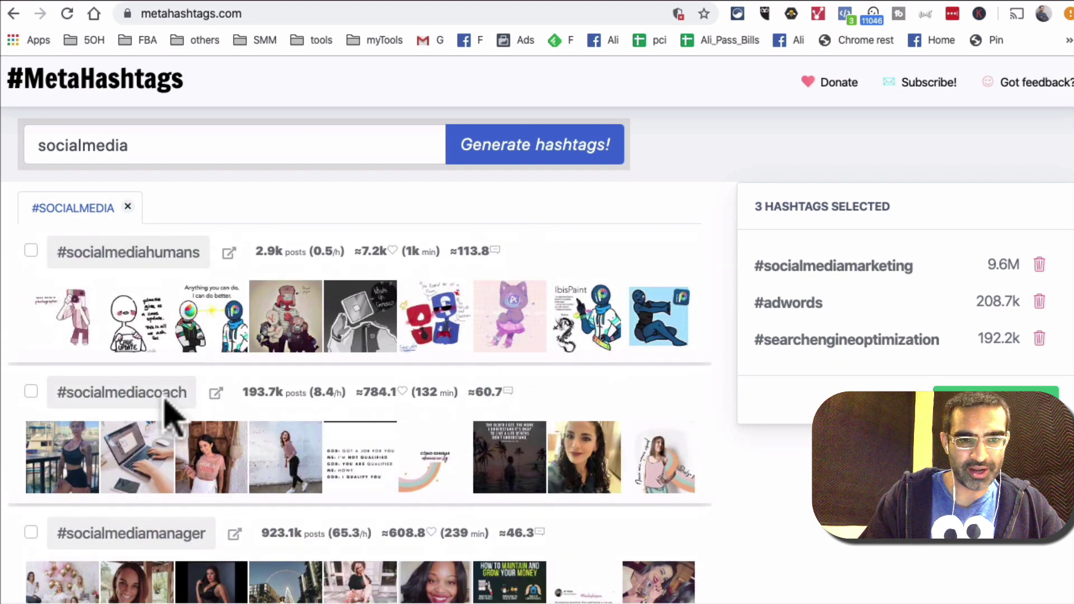
# Tick #socialmediacoach (193.7k) so four hashtags are selected, then reset the page zoom.
pyautogui.click(31, 391)
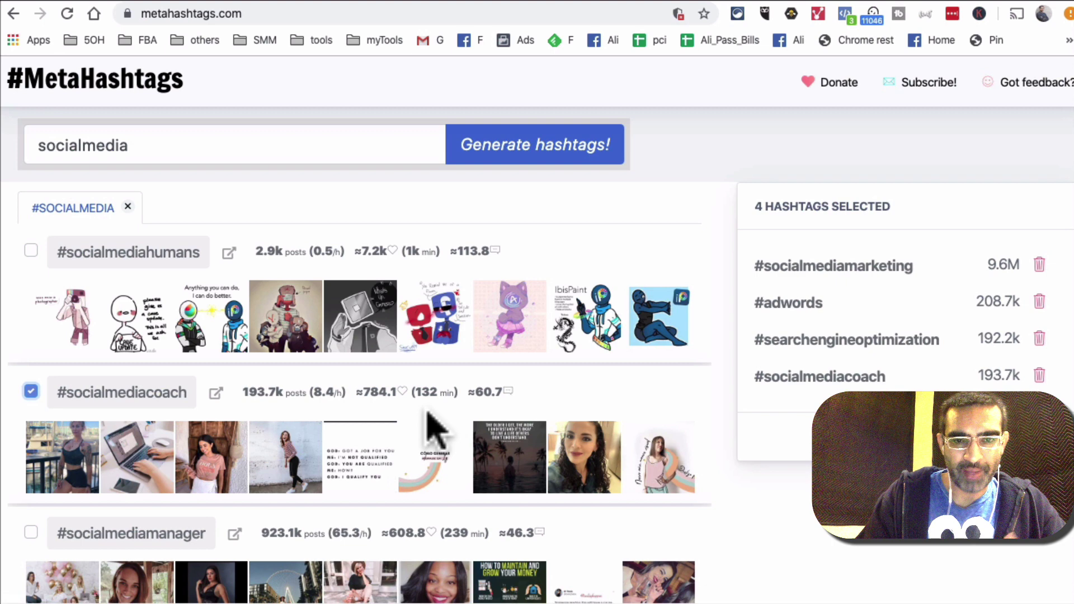
pyautogui.scroll(3, 432, 413)
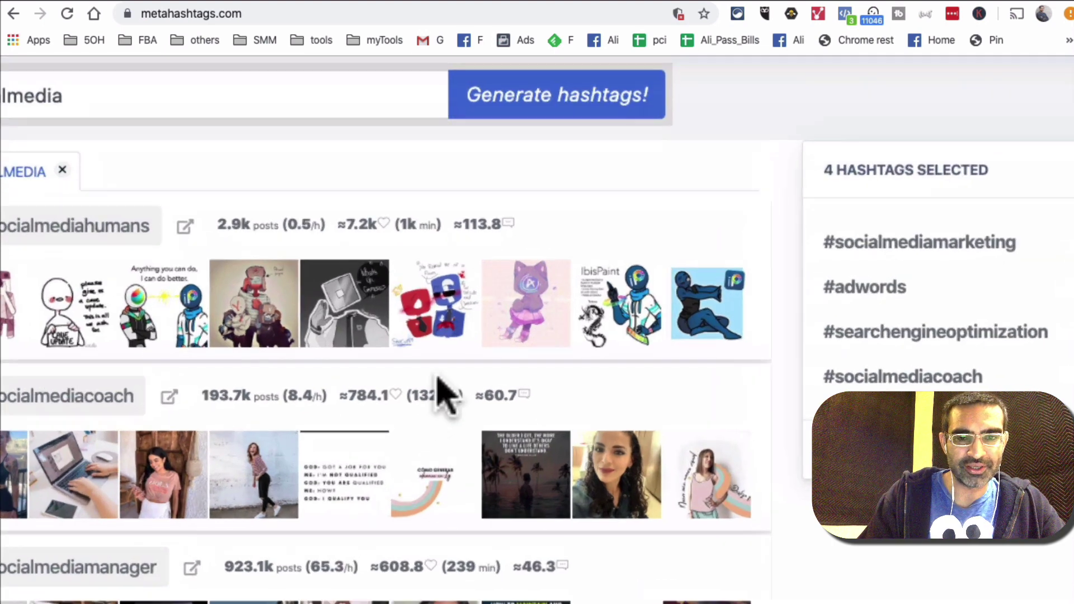
pyautogui.hscroll(-2, 432, 413)
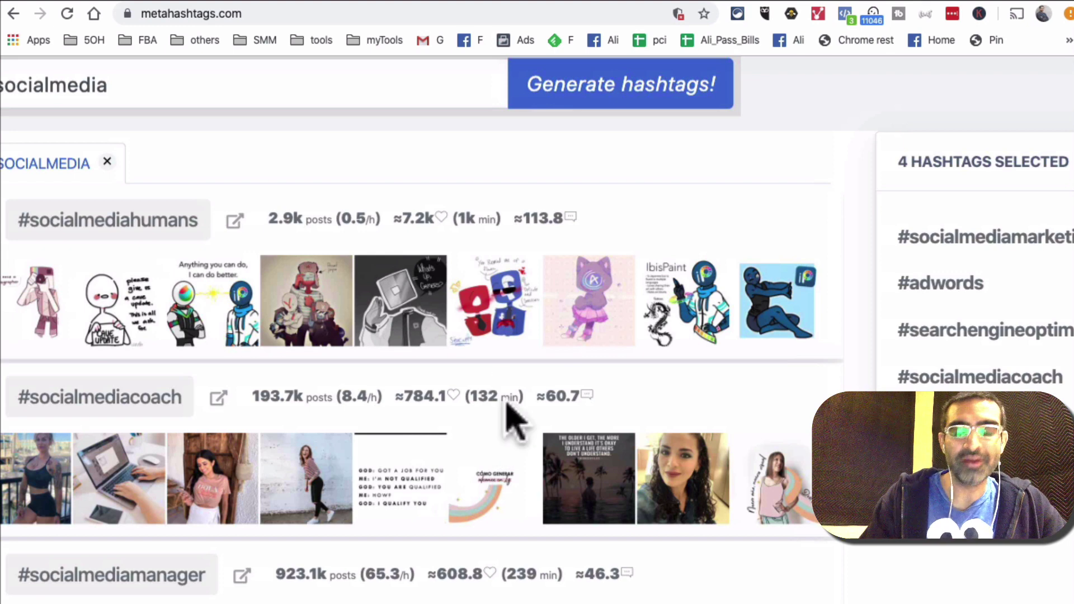
pyautogui.press('super+0')
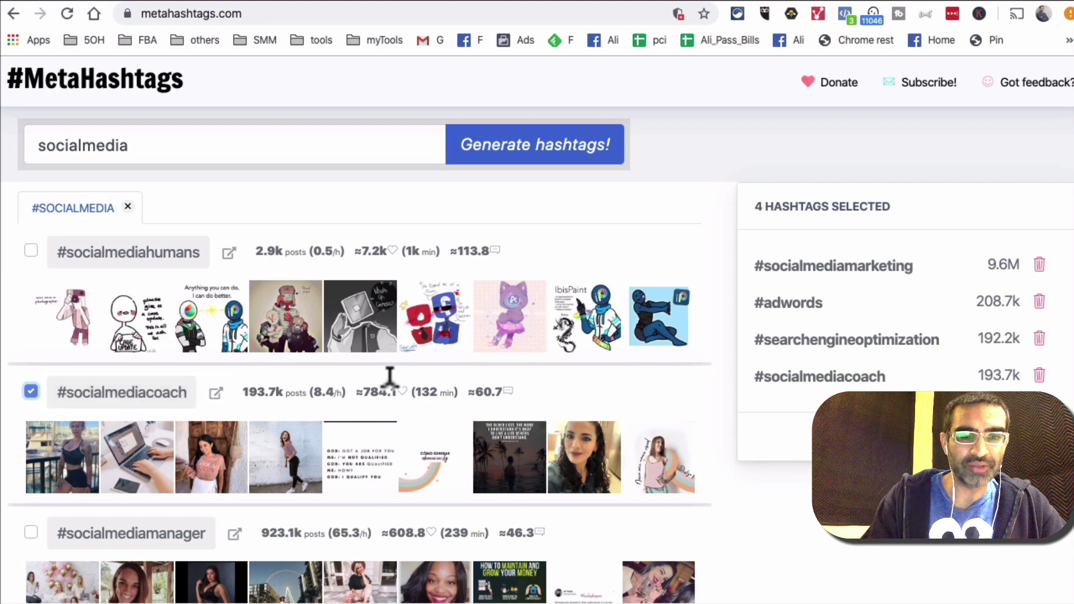
pyautogui.scroll(-10, 391, 376)
pyautogui.scroll(-6, 318, 336)
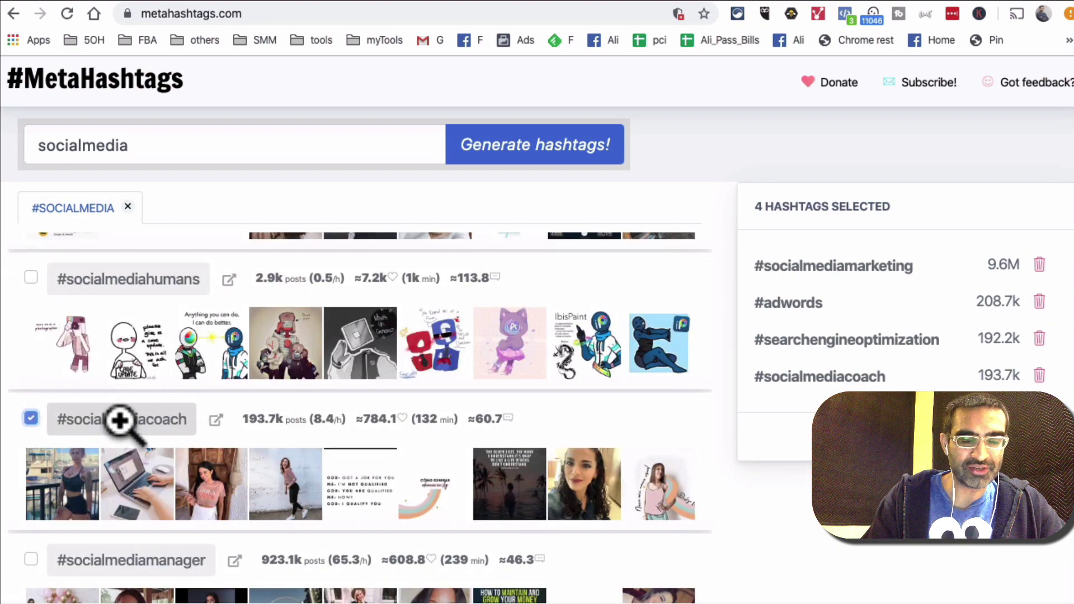
# Open a socialmediacoach results tab listing #marketing101 and #socialmediaagency, comparing it with the socialmedia tab.
pyautogui.click(141, 419)
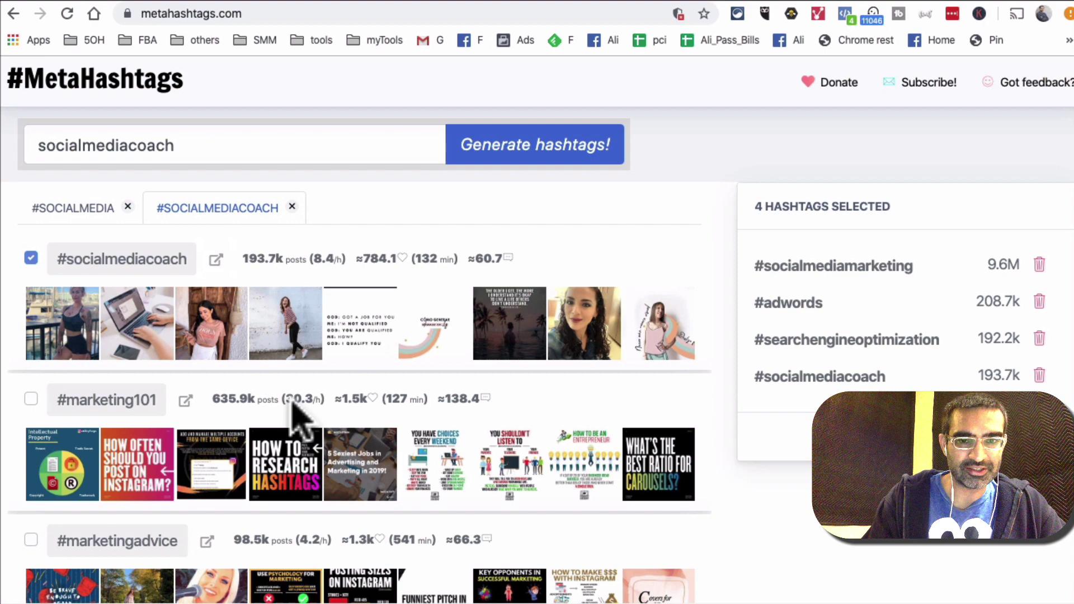
pyautogui.scroll(-3, 299, 414)
pyautogui.scroll(3, 293, 383)
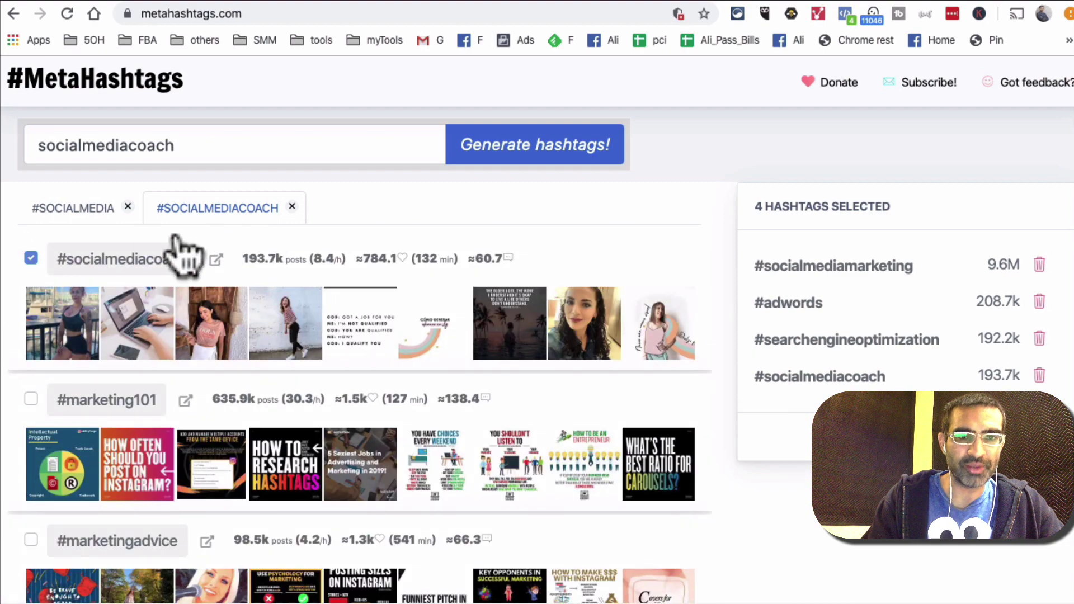
pyautogui.click(61, 215)
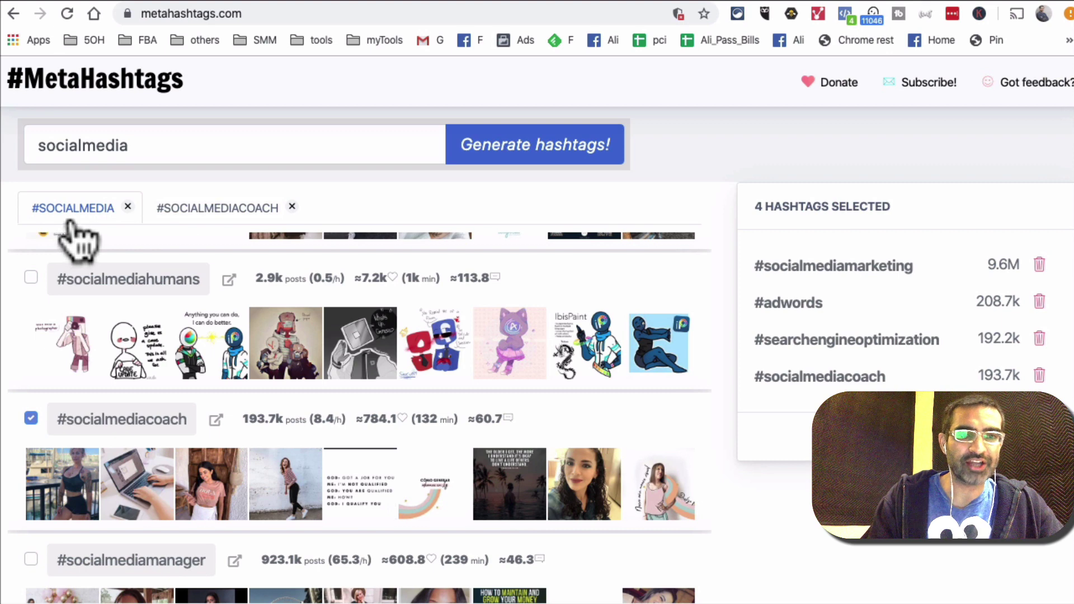
pyautogui.click(226, 215)
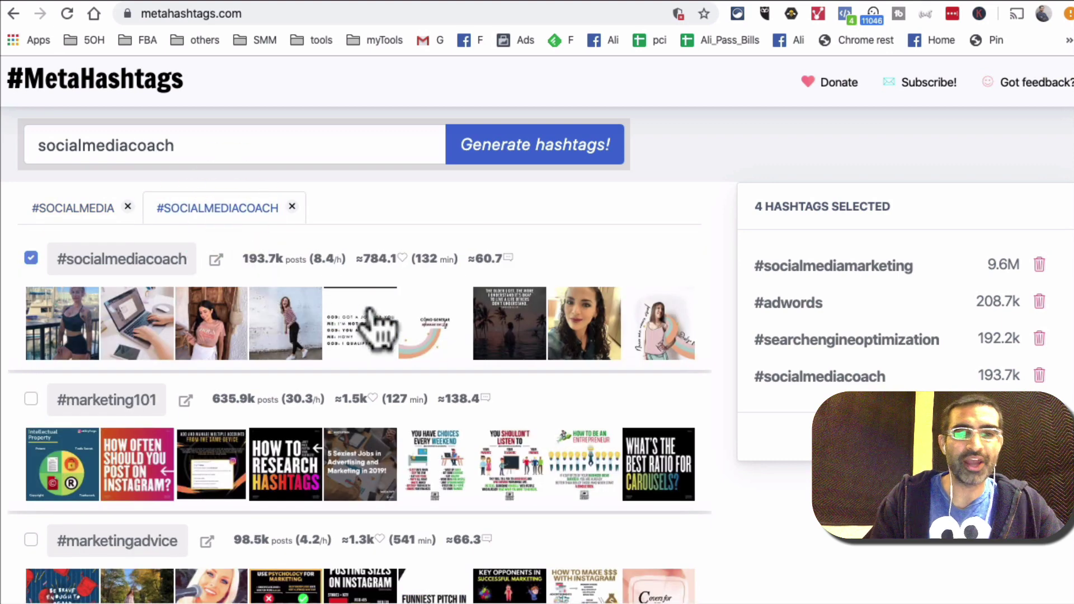
# View a socialmediacoach sample post on Instagram, then return to the results.
pyautogui.click(401, 318)
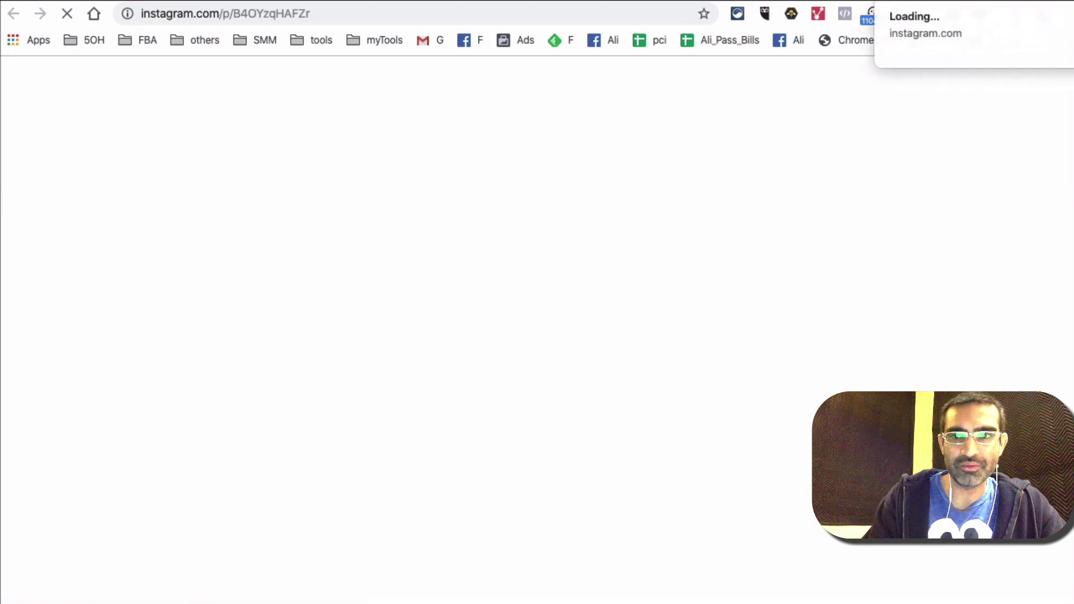
pyautogui.press('super+bracketleft')
pyautogui.scroll(-2, 258, 386)
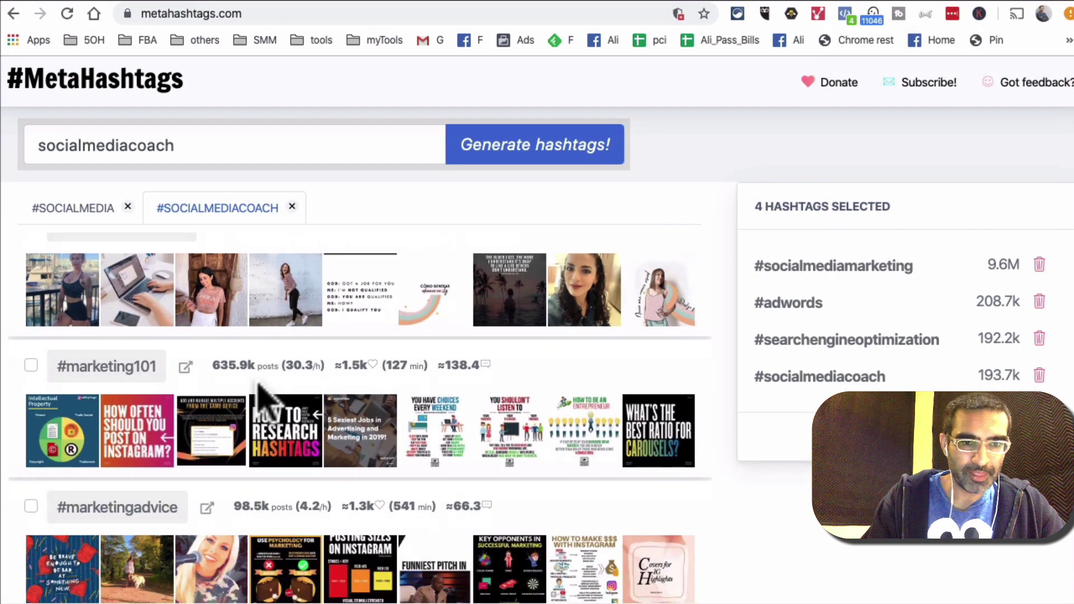
pyautogui.scroll(-5, 258, 386)
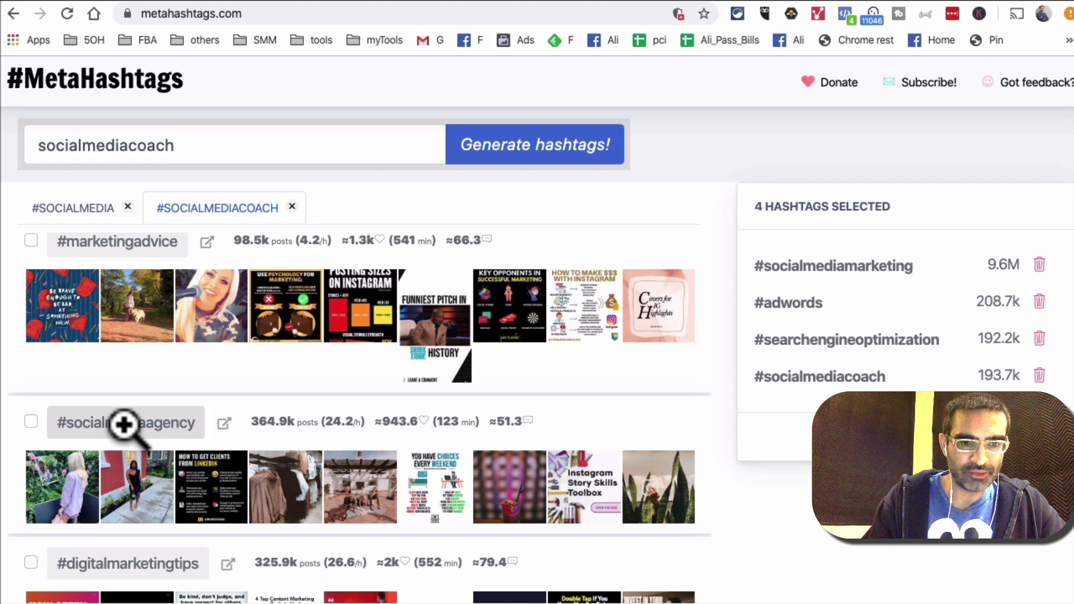
# Open the socialmediaagency results tab and browse #marketingagency (975.7k), #digitalmarketingtips and #marketingmanager.
pyautogui.click(123, 423)
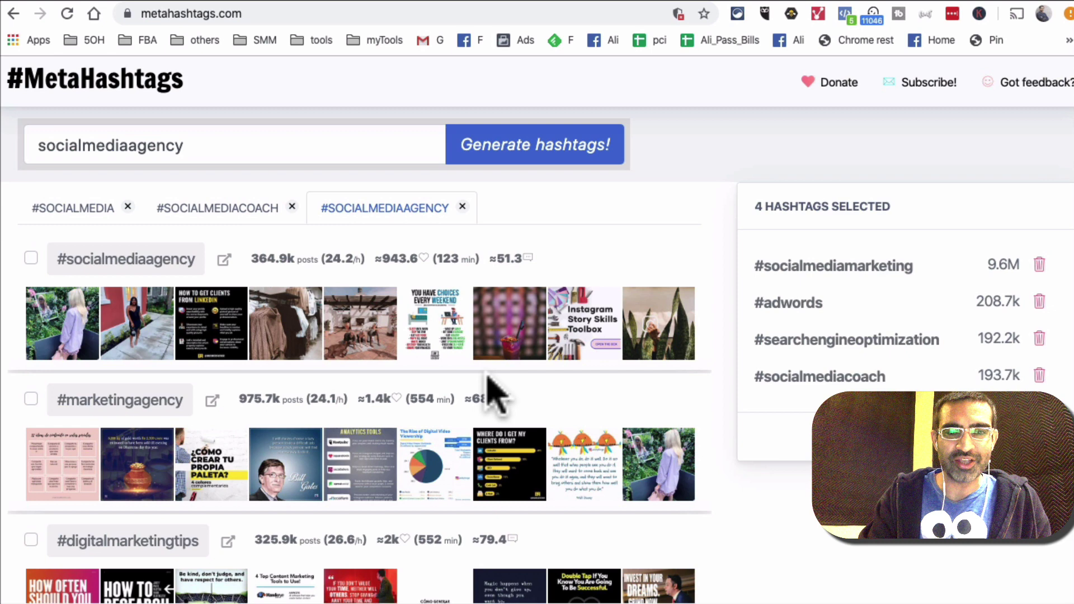
pyautogui.scroll(-3, 488, 376)
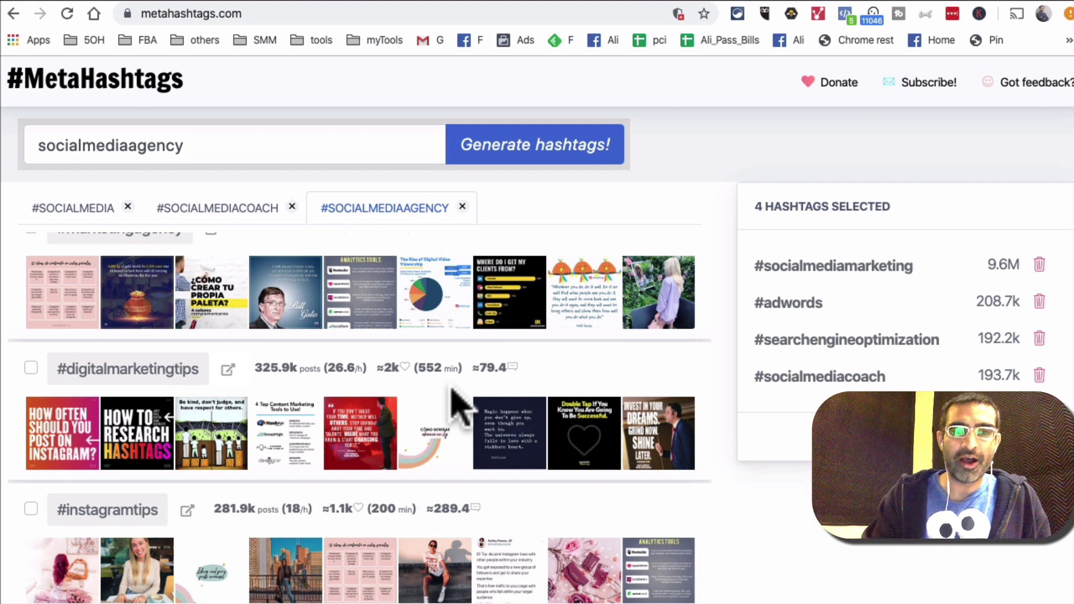
pyautogui.scroll(-3, 457, 401)
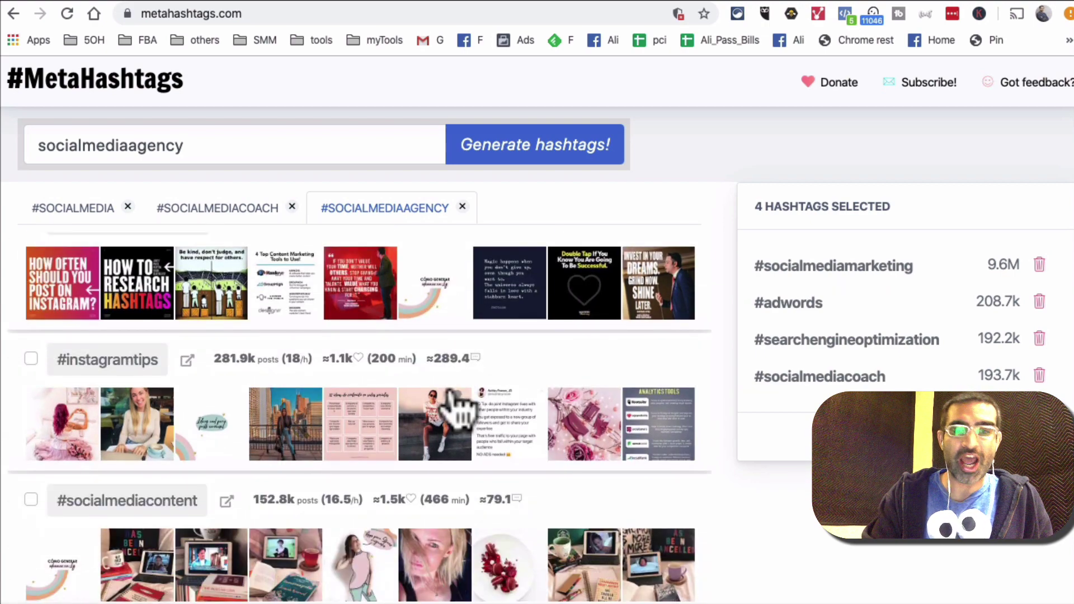
pyautogui.scroll(-15, 458, 401)
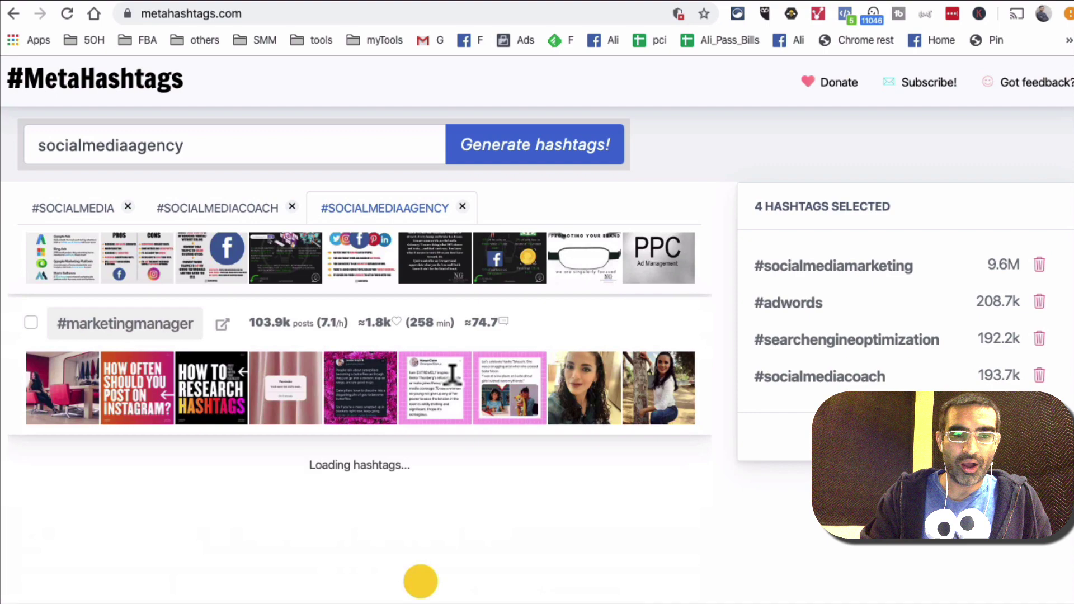
pyautogui.scroll(-3, 455, 407)
pyautogui.scroll(20, 455, 407)
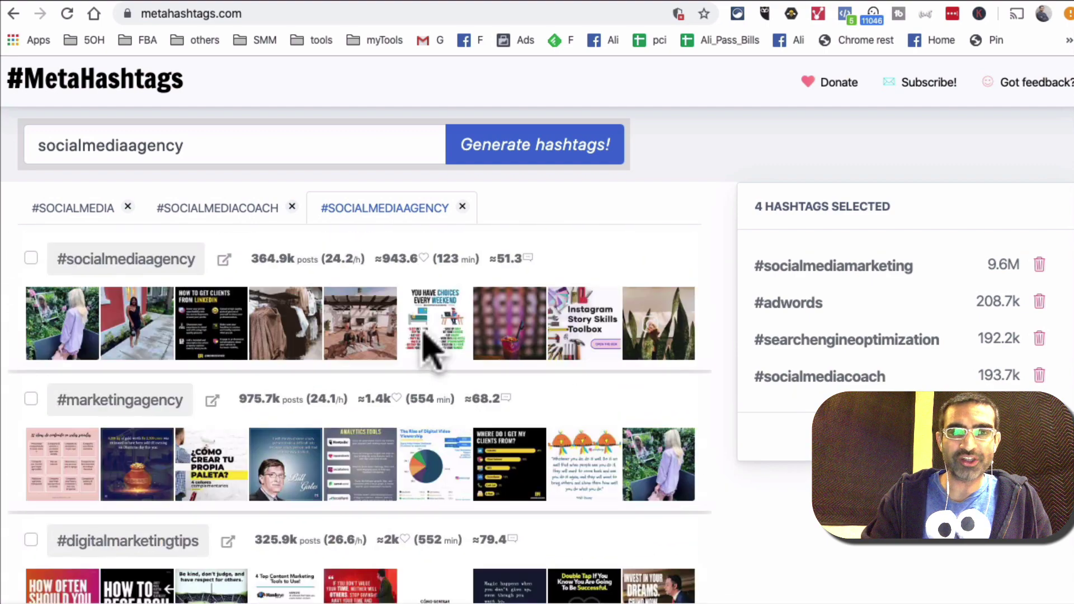